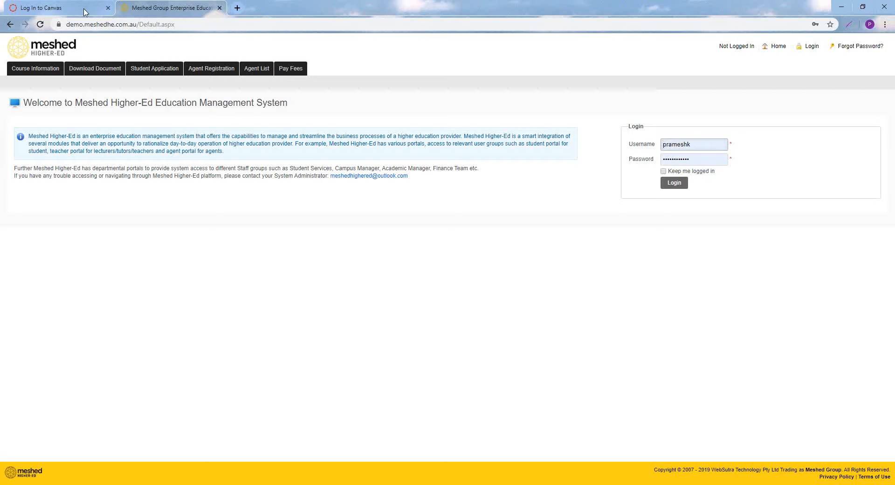
Log in to the Meshed Higher-Ed portal with the prefilled credentials and open the calendar management page for study periods
{"action": "left_click", "coordinate": [670, 184]}
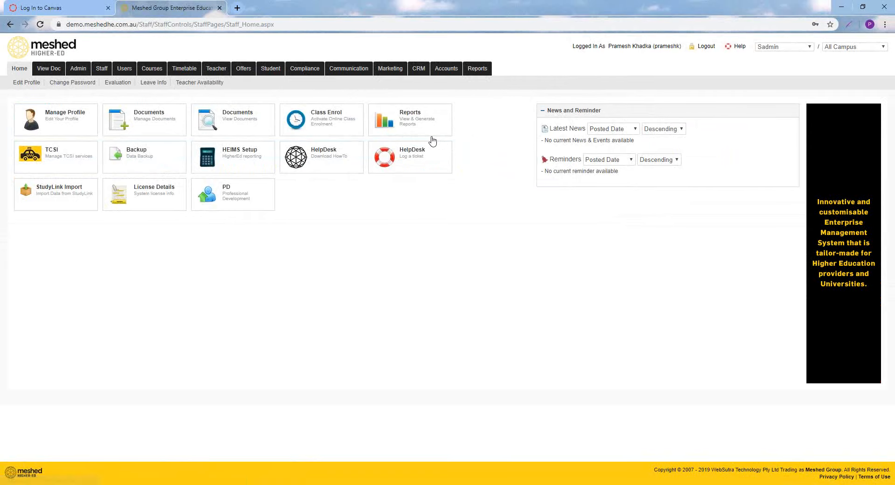
{"action": "mouse_move", "coordinate": [79, 69]}
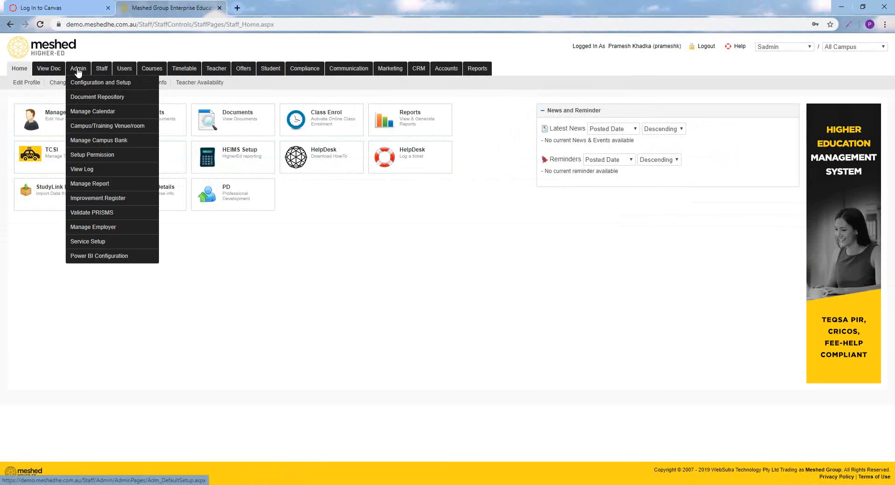
{"action": "left_click", "coordinate": [79, 112]}
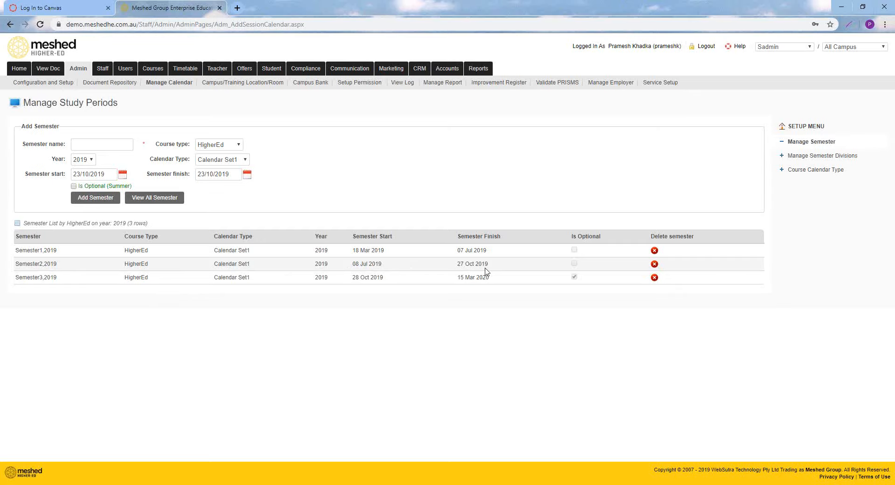
Switch to Canvas, log in with the prefilled credentials, and open the terms list of the Meshed Group 2 account
{"action": "left_click", "coordinate": [72, 8]}
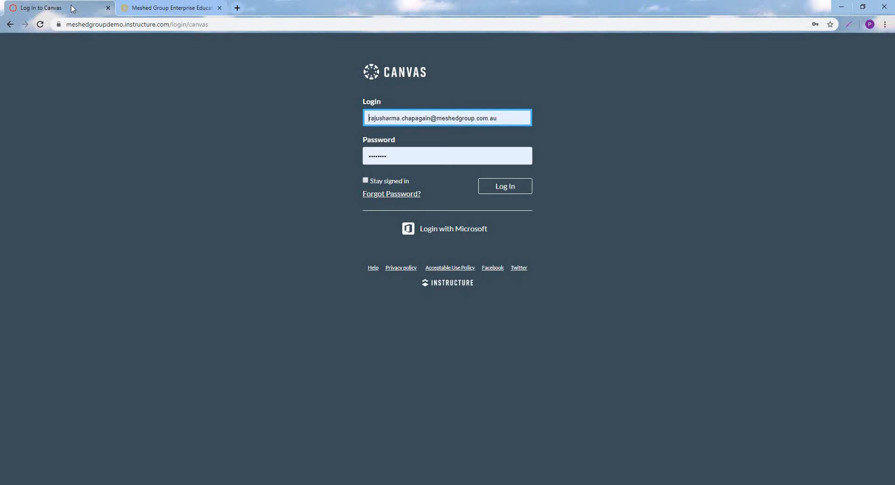
{"action": "left_click", "coordinate": [505, 187]}
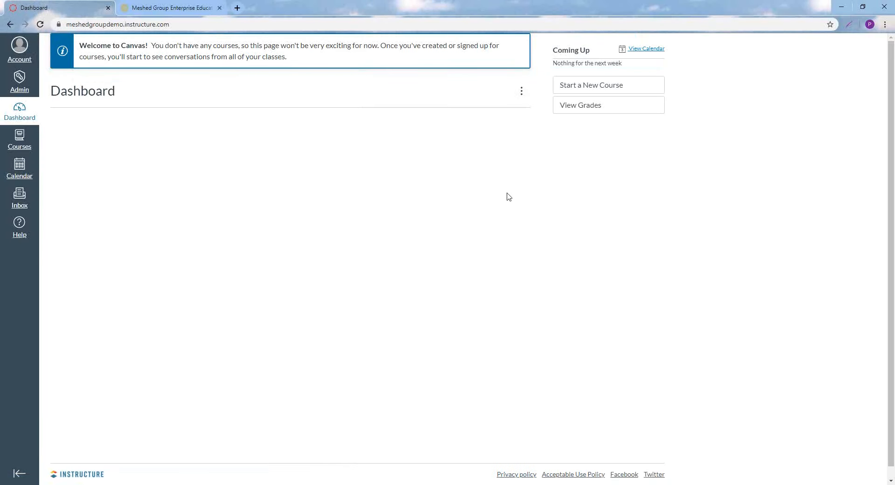
{"action": "left_click", "coordinate": [16, 90]}
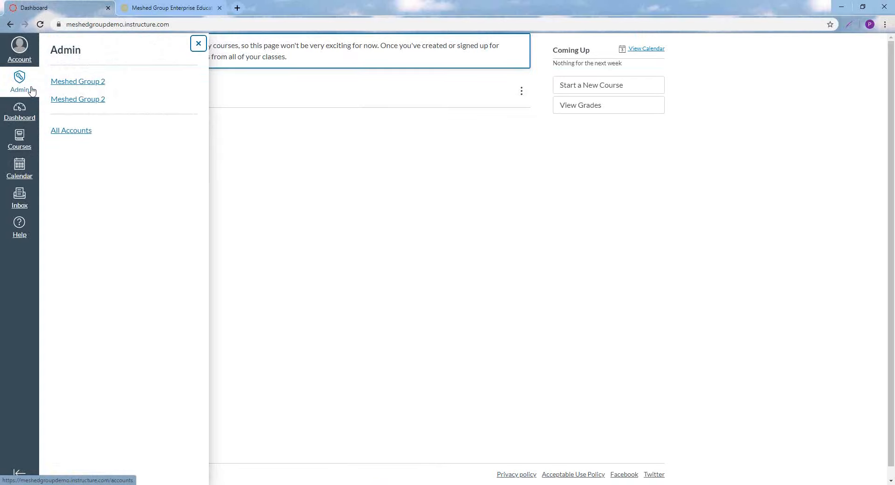
{"action": "left_click", "coordinate": [77, 83]}
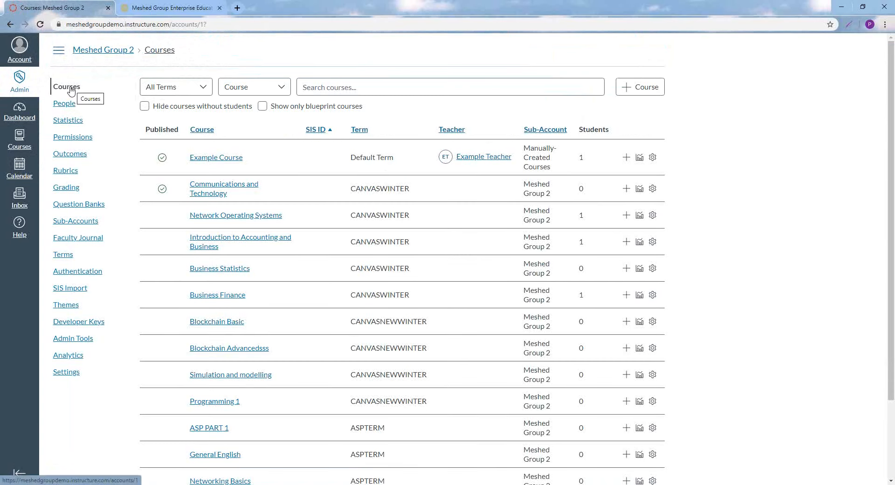
{"action": "left_click", "coordinate": [63, 255]}
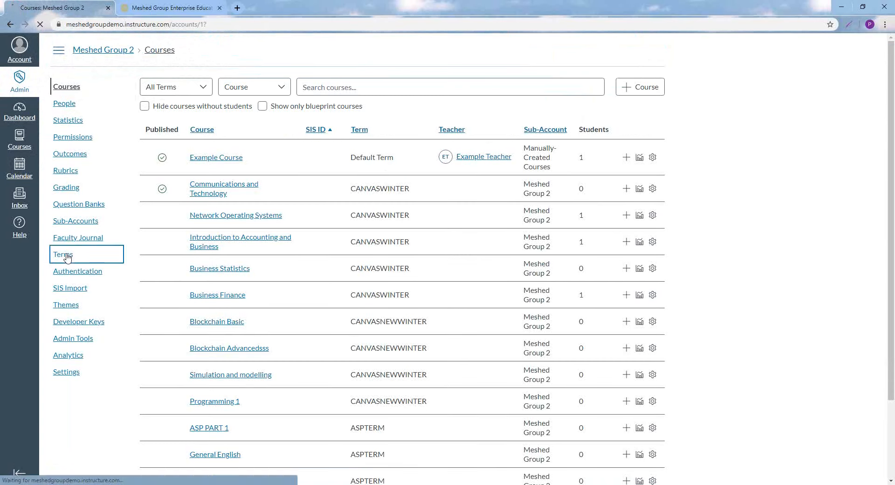
Compare the start and finish dates of Semester2,2019 in the Canvas terms with those in the Meshed semester list
{"action": "scroll", "coordinate": [281, 222], "scroll_direction": "down", "scroll_amount": 2}
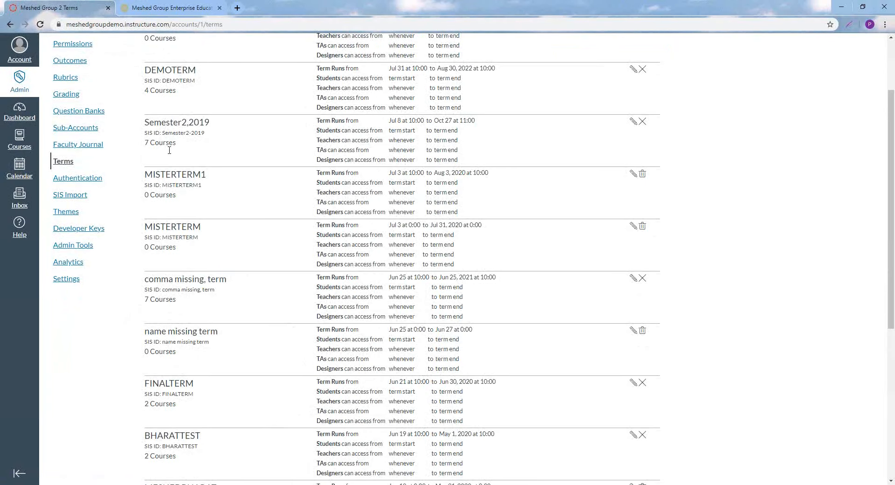
{"action": "left_click_drag", "start_coordinate": [144, 123], "coordinate": [214, 126]}
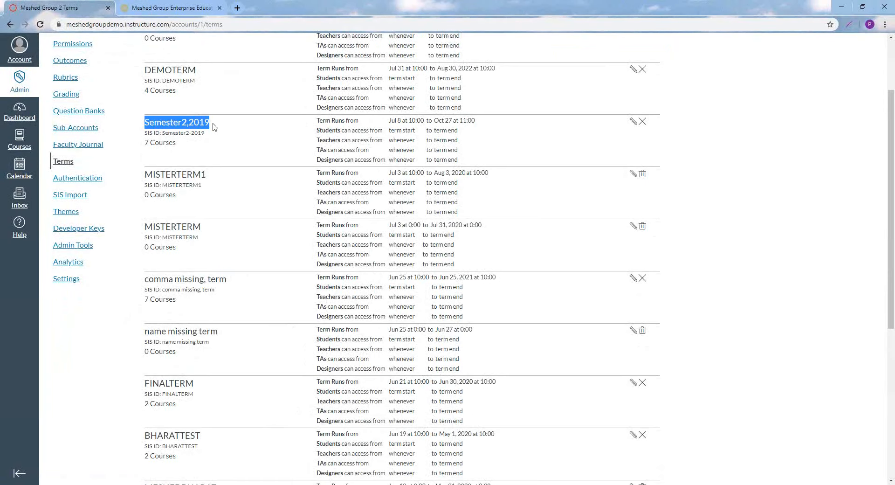
{"action": "left_click_drag", "start_coordinate": [389, 121], "coordinate": [398, 122]}
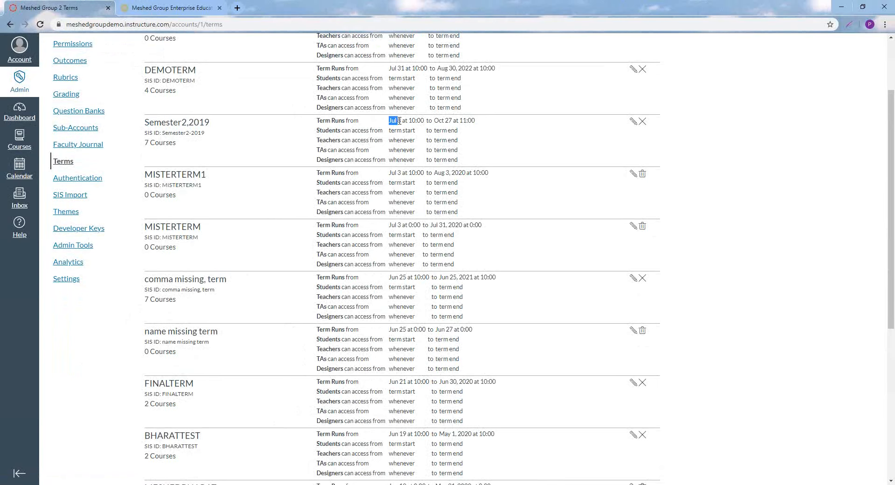
{"action": "left_click", "coordinate": [157, 10]}
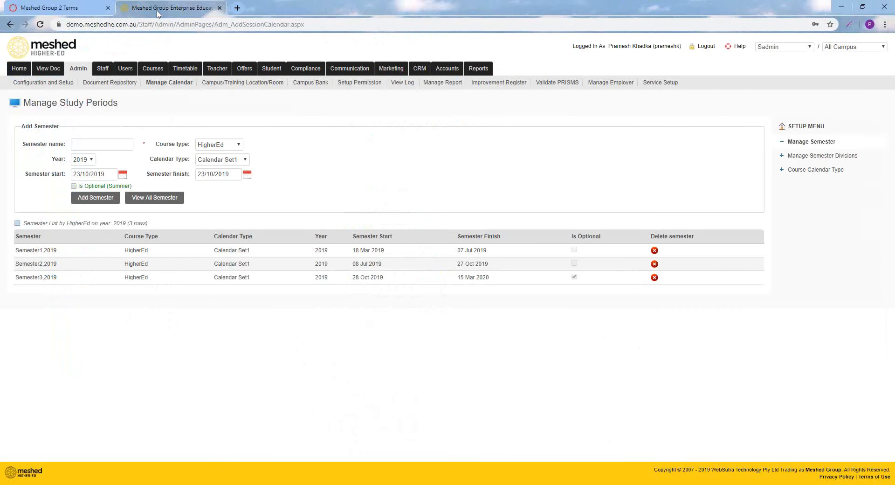
{"action": "left_click_drag", "start_coordinate": [352, 263], "coordinate": [383, 264]}
{"action": "left_click_drag", "start_coordinate": [457, 264], "coordinate": [495, 264]}
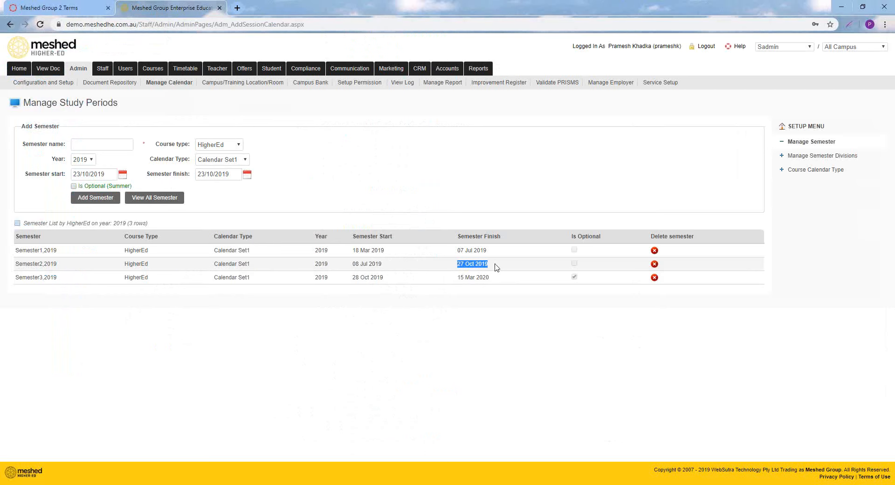
Check the Semester2,2019 term name in Canvas against the Meshed semester list and review the first terms listed in Canvas
{"action": "left_click", "coordinate": [56, 5]}
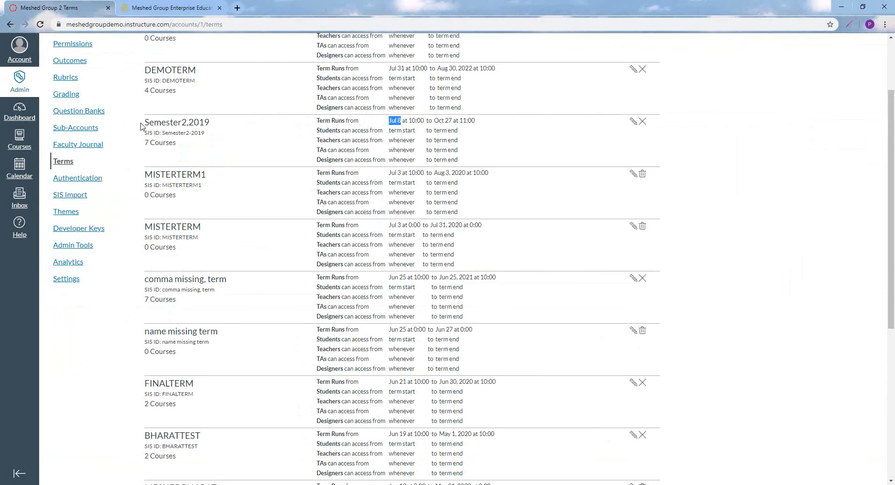
{"action": "left_click_drag", "start_coordinate": [141, 126], "coordinate": [231, 127]}
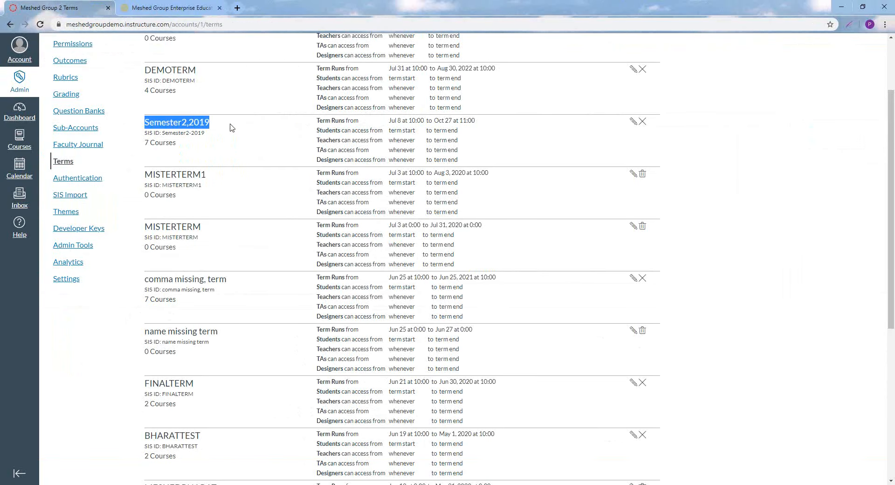
{"action": "left_click", "coordinate": [175, 11]}
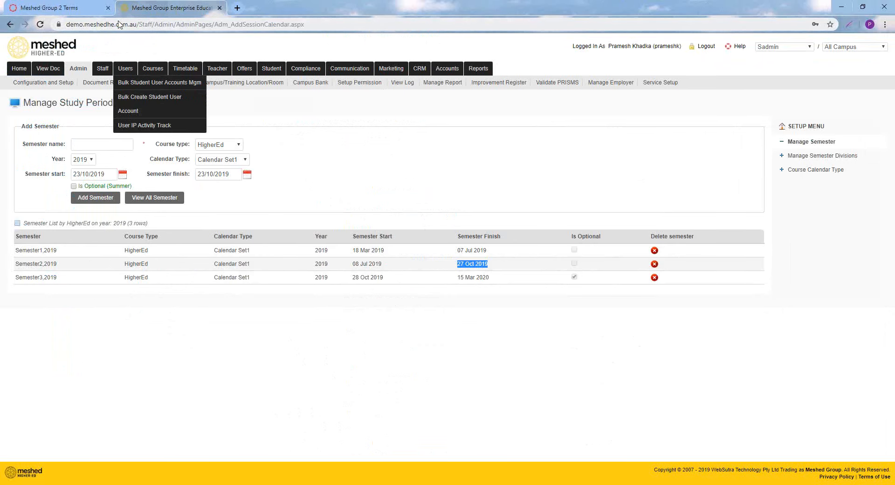
{"action": "left_click", "coordinate": [65, 8]}
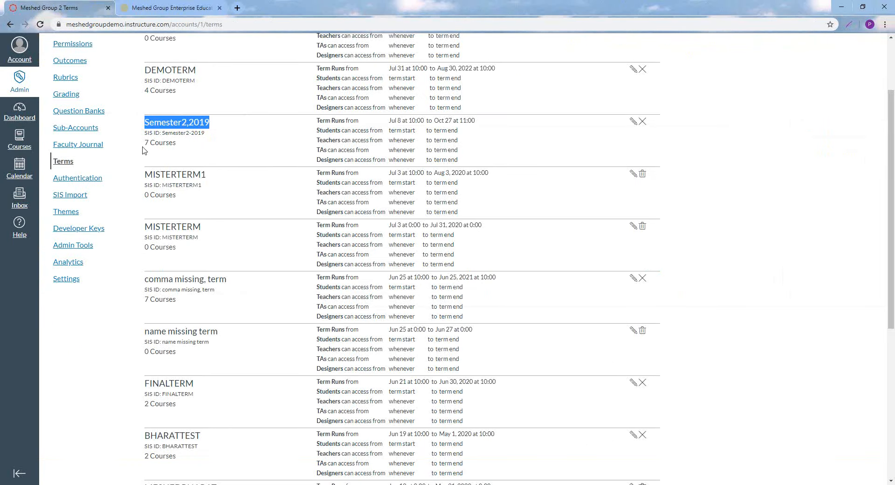
{"action": "scroll", "coordinate": [218, 177], "scroll_direction": "up", "scroll_amount": 1}
{"action": "scroll", "coordinate": [218, 177], "scroll_direction": "up", "scroll_amount": 1}
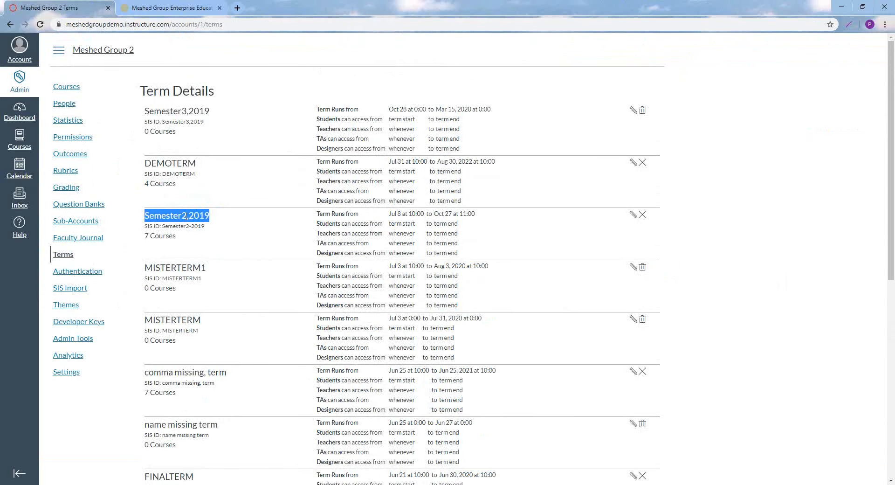
Switch back to Meshed Higher-Ed and view the HigherEd course list and the subject list
{"action": "left_click", "coordinate": [166, 10]}
{"action": "mouse_move", "coordinate": [188, 68]}
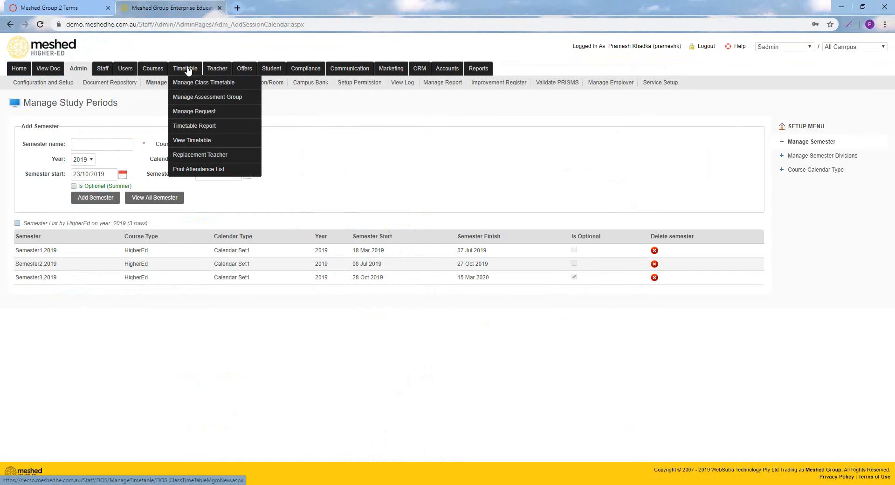
{"action": "mouse_move", "coordinate": [150, 68]}
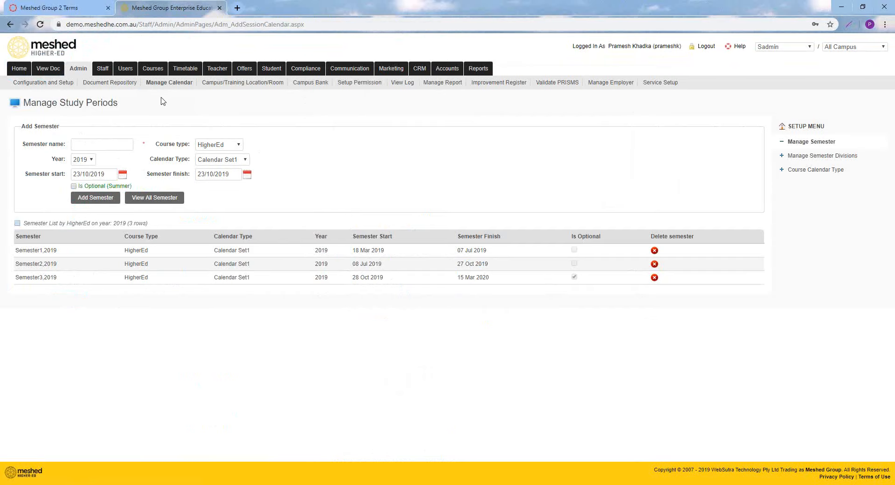
{"action": "left_click", "coordinate": [74, 10]}
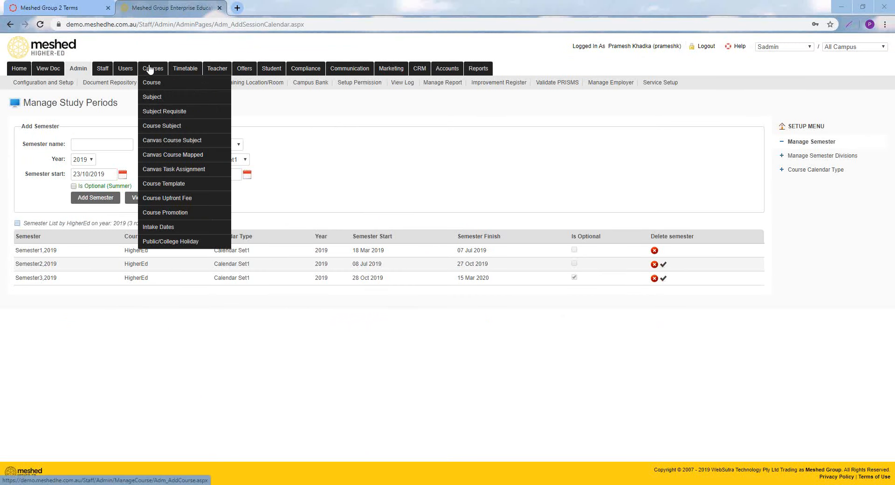
{"action": "left_click", "coordinate": [150, 84]}
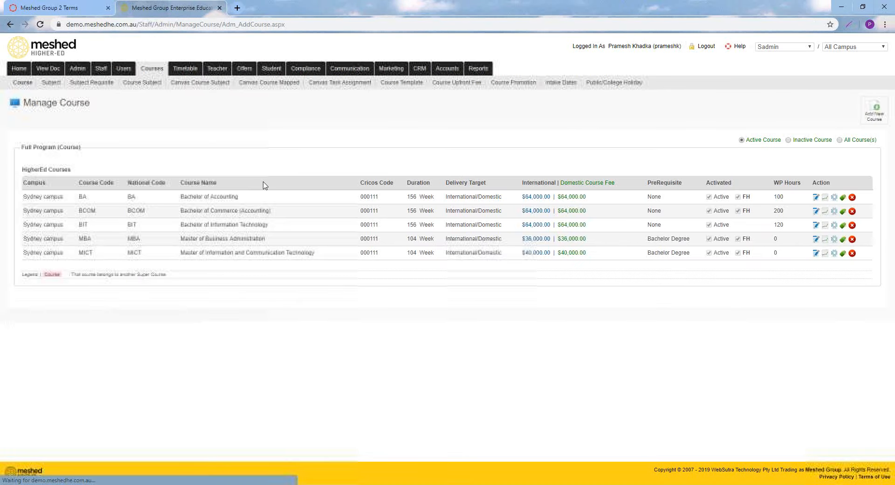
{"action": "left_click", "coordinate": [52, 83]}
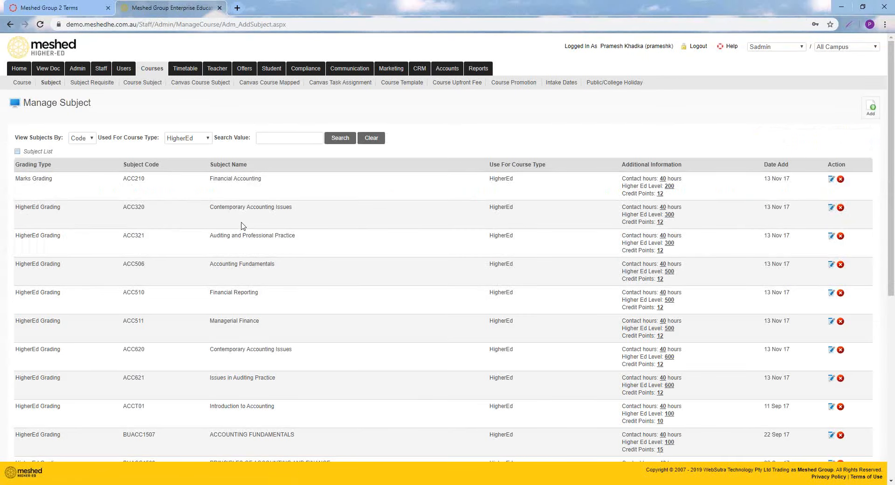
Open the course structure page and review the subjects assigned to the Bachelor of Accounting
{"action": "left_click", "coordinate": [151, 88]}
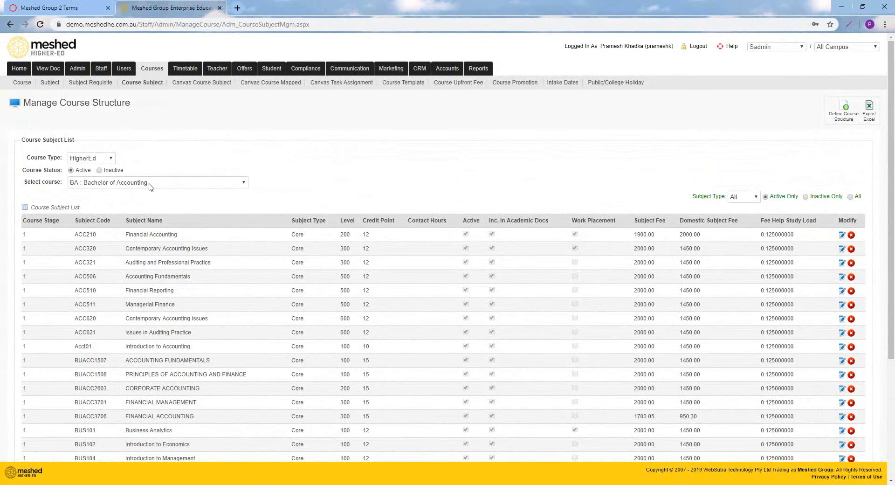
{"action": "scroll", "coordinate": [151, 186], "scroll_direction": "down", "scroll_amount": 2}
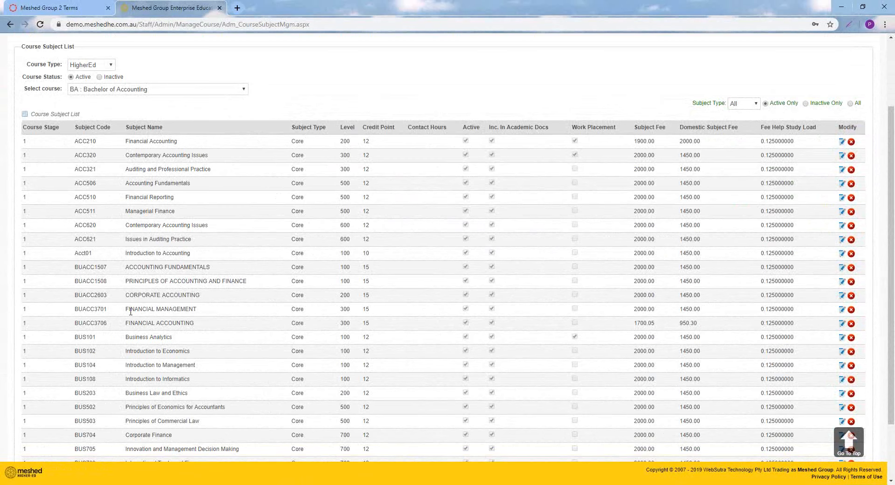
{"action": "scroll", "coordinate": [158, 326], "scroll_direction": "down", "scroll_amount": 2}
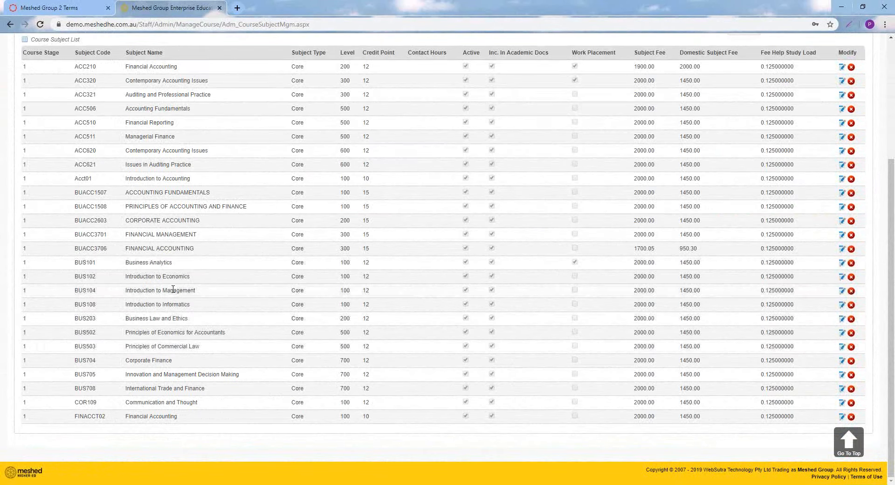
{"action": "scroll", "coordinate": [175, 290], "scroll_direction": "up", "scroll_amount": 2}
{"action": "scroll", "coordinate": [175, 290], "scroll_direction": "up", "scroll_amount": 2}
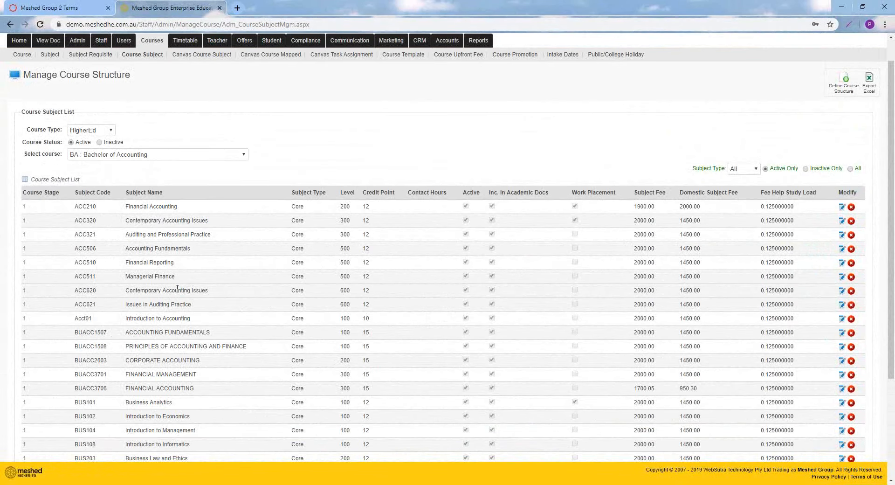
{"action": "scroll", "coordinate": [178, 288], "scroll_direction": "up", "scroll_amount": 1}
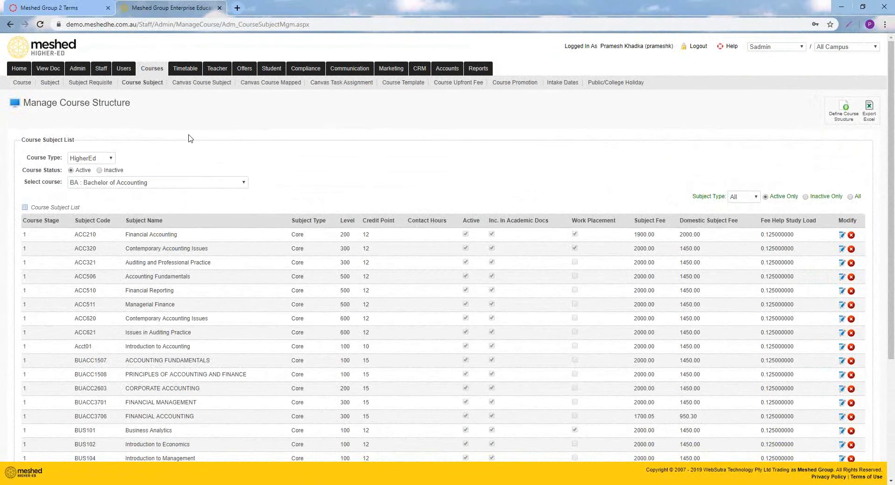
Open the Canvas course subject setup and review which Bachelor of Accounting subjects are ready to set up in Canvas
{"action": "mouse_move", "coordinate": [154, 70]}
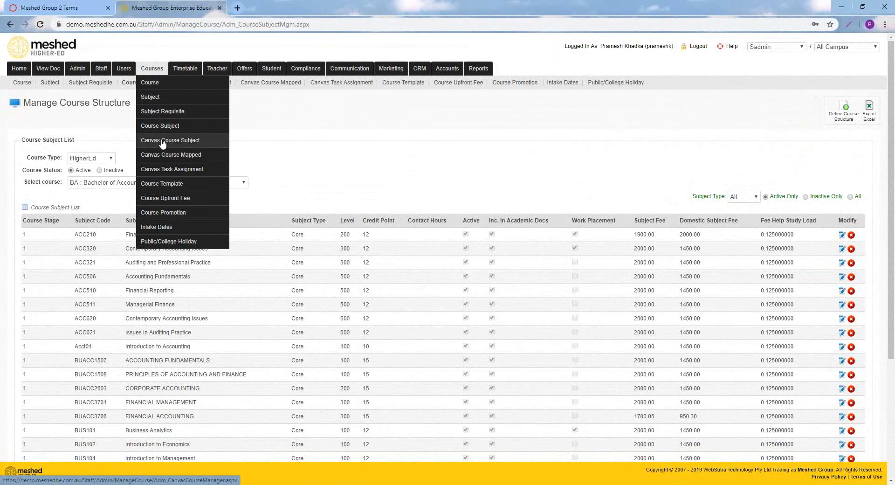
{"action": "left_click", "coordinate": [162, 140]}
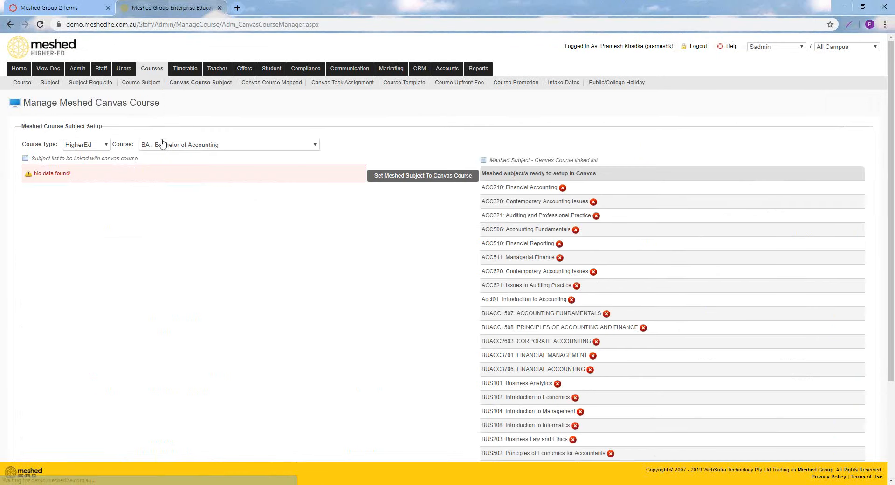
{"action": "scroll", "coordinate": [499, 218], "scroll_direction": "down", "scroll_amount": 2}
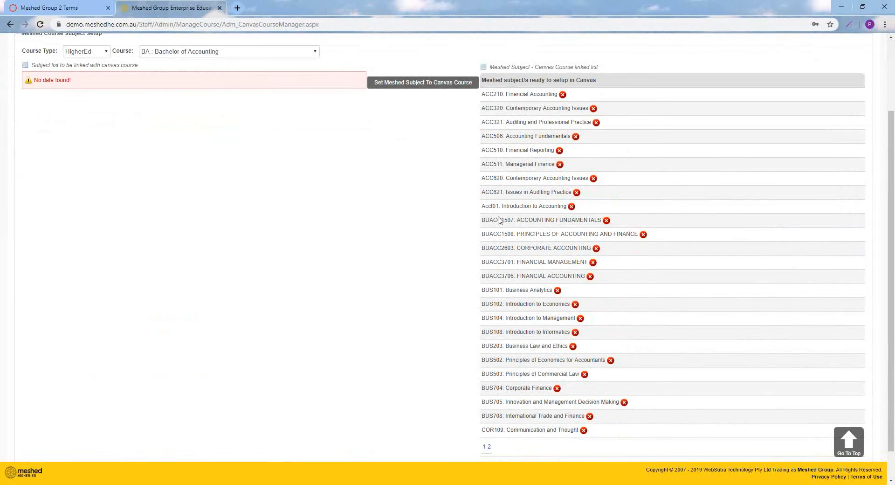
{"action": "scroll", "coordinate": [498, 216], "scroll_direction": "up", "scroll_amount": 3}
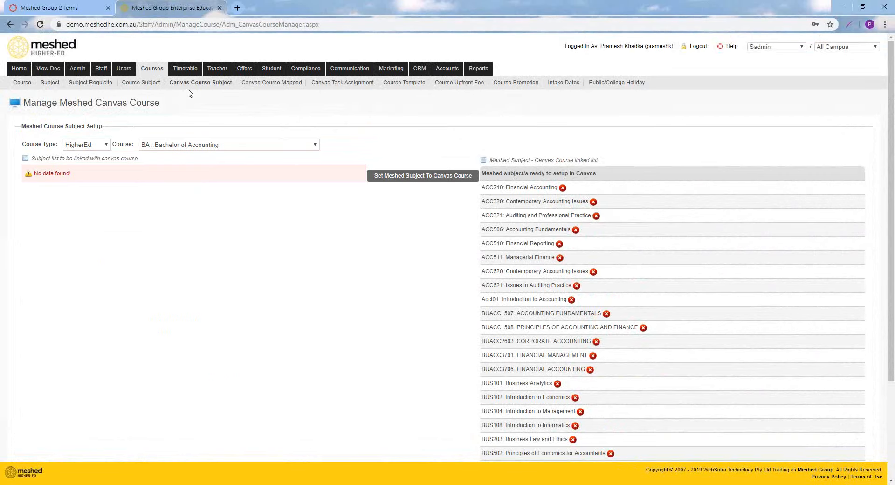
View the Canvas course mapping page for the Bachelor of Accounting and return to the course structure page
{"action": "left_click", "coordinate": [259, 84]}
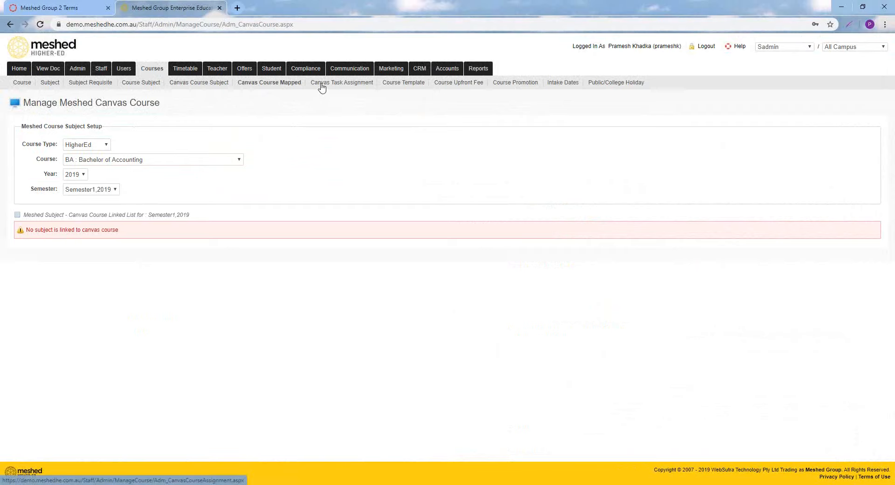
{"action": "mouse_move", "coordinate": [159, 73]}
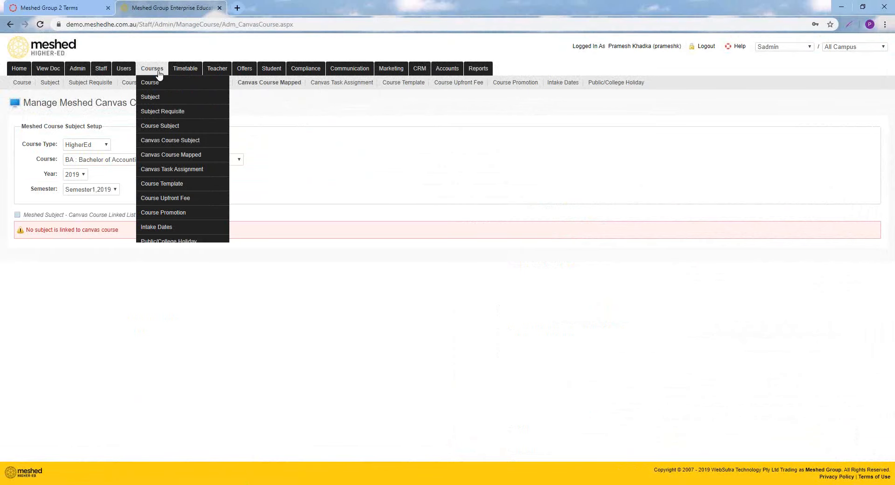
{"action": "left_click", "coordinate": [132, 83]}
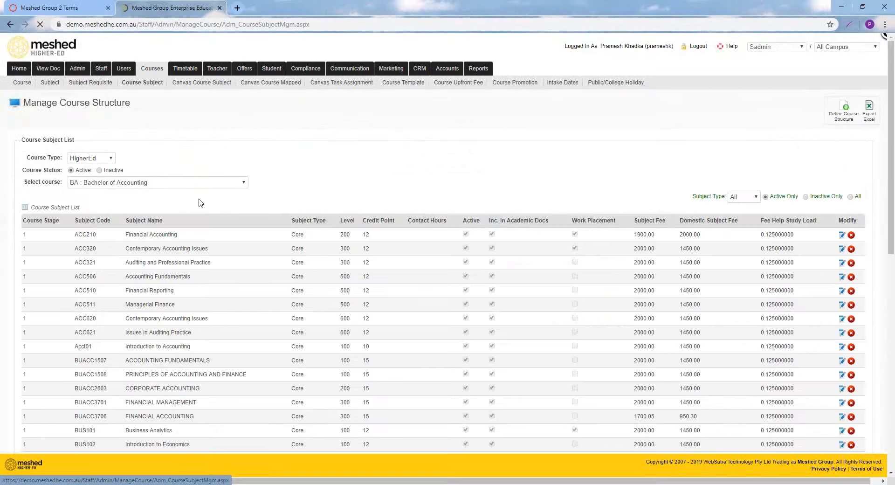
Review the subjects in the Bachelor of Accounting course structure and highlight Business Analytics (BUS101)
{"action": "scroll", "coordinate": [190, 233], "scroll_direction": "down", "scroll_amount": 4}
{"action": "scroll", "coordinate": [182, 252], "scroll_direction": "up", "scroll_amount": 2}
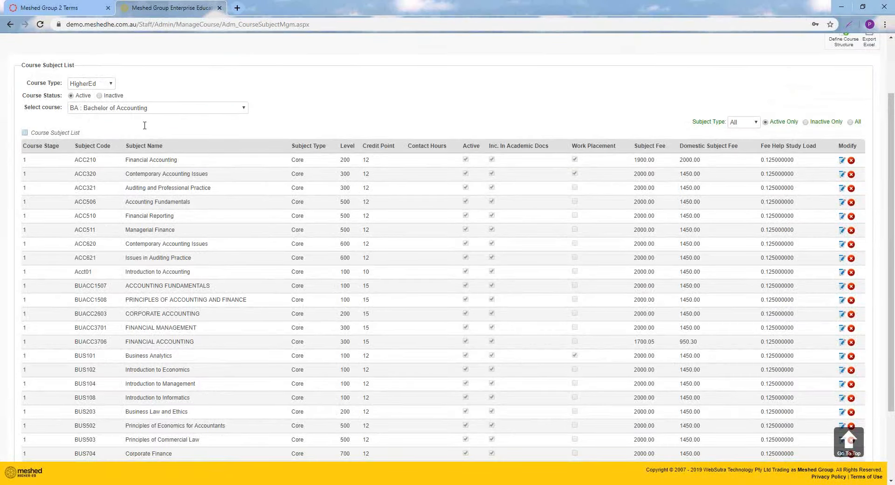
{"action": "scroll", "coordinate": [145, 124], "scroll_direction": "down", "scroll_amount": 1}
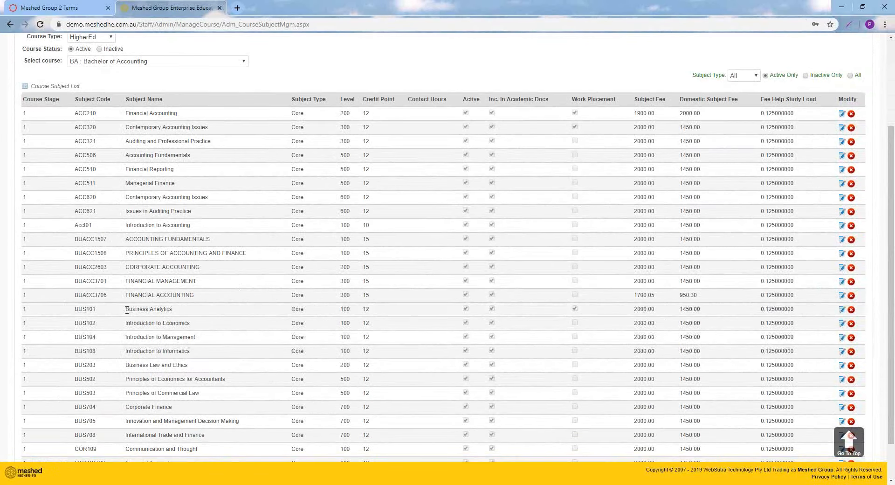
{"action": "left_click_drag", "start_coordinate": [131, 310], "coordinate": [176, 313]}
{"action": "scroll", "coordinate": [185, 312], "scroll_direction": "up", "scroll_amount": 3}
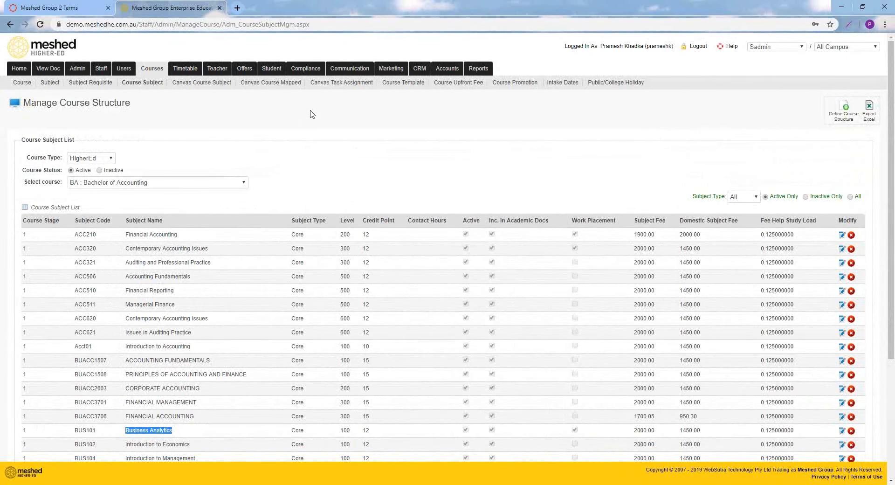
Open the assessment task setup page and choose the subject BUS101: Business Analytics
{"action": "mouse_move", "coordinate": [309, 70]}
{"action": "left_click", "coordinate": [318, 97]}
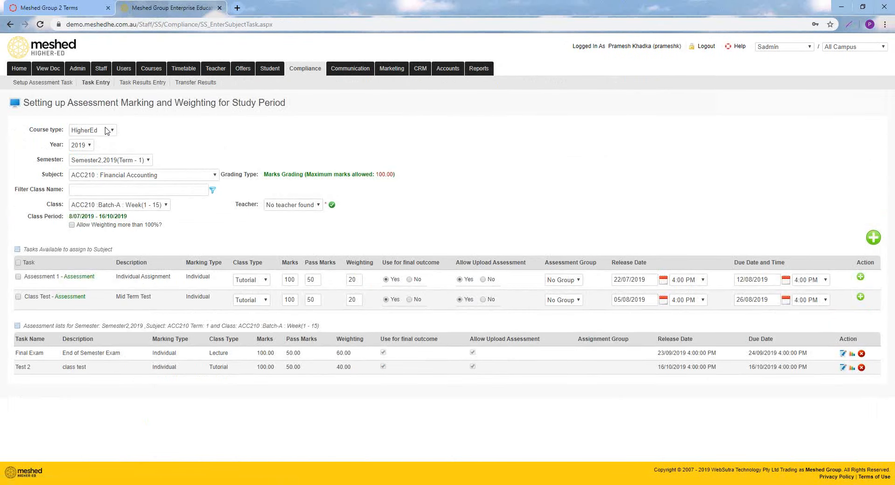
{"action": "left_click", "coordinate": [50, 84]}
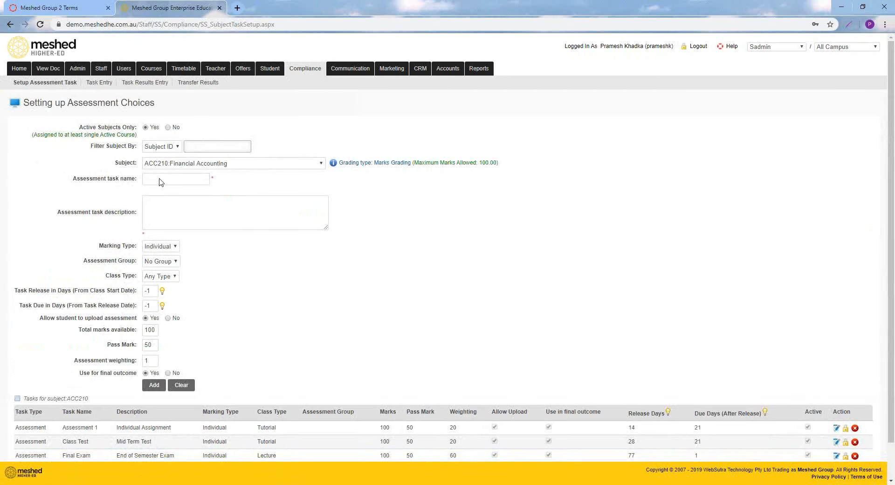
{"action": "left_click", "coordinate": [226, 164]}
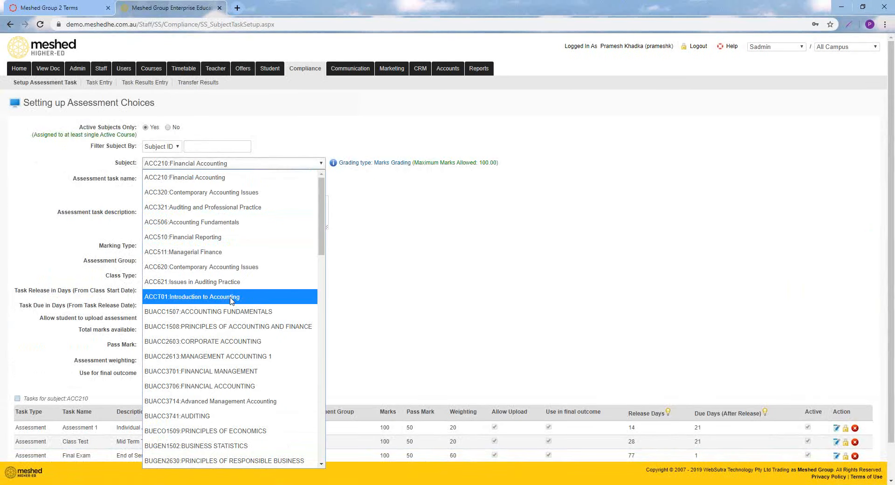
{"action": "scroll", "coordinate": [230, 303], "scroll_direction": "down", "scroll_amount": 5}
{"action": "left_click", "coordinate": [223, 392]}
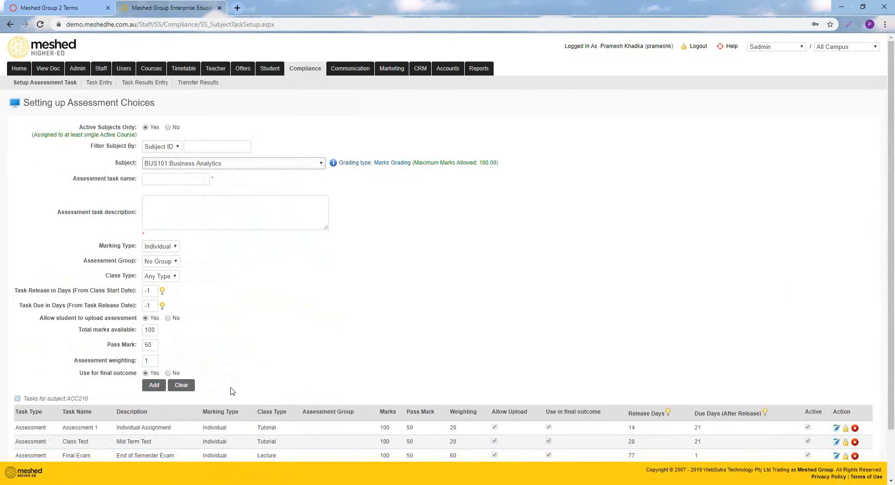
Add the task "Assessment 1" with description "Class assignment", assessment group A and a weighting of 20 to Business Analytics
{"action": "type", "text": "Assessment 1"}
{"action": "left_click", "coordinate": [217, 224]}
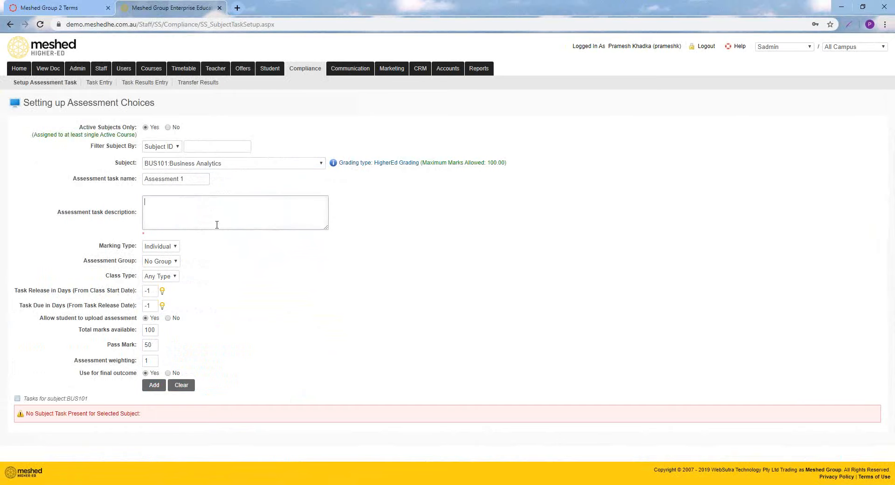
{"action": "type", "text": "Class assignment"}
{"action": "left_click", "coordinate": [172, 262]}
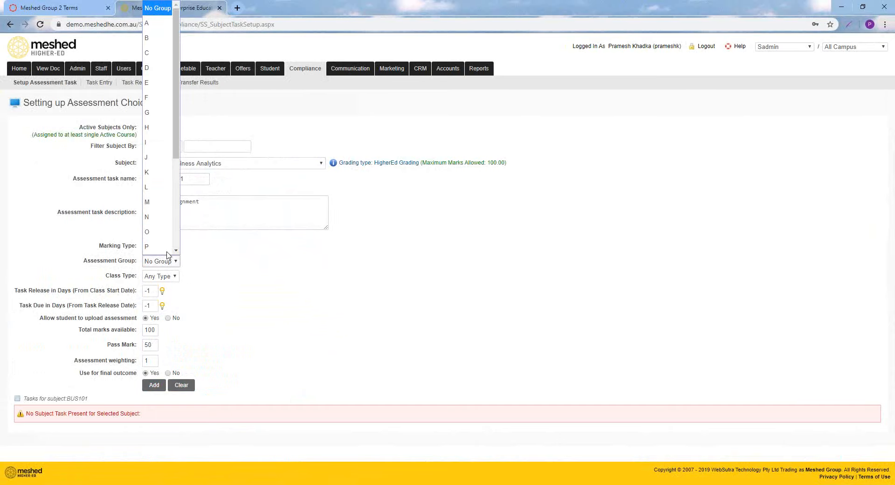
{"action": "left_click", "coordinate": [159, 31]}
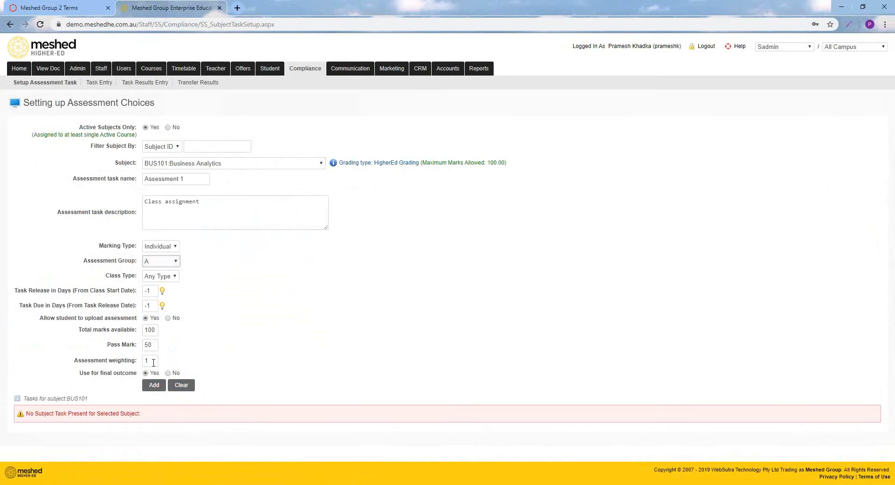
{"action": "double_click", "coordinate": [154, 361]}
{"action": "type", "text": "20"}
{"action": "left_click", "coordinate": [153, 384]}
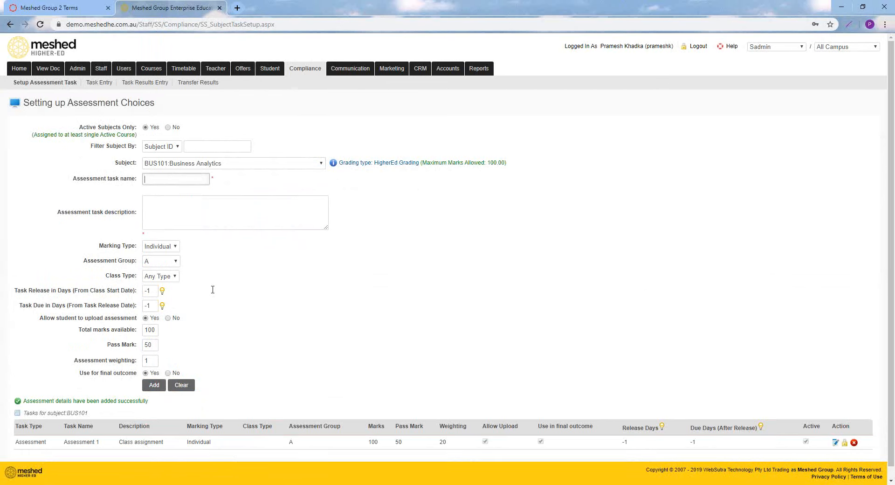
Add a second Business Analytics task named "Essay" with description "Report" and a weighting of 30
{"action": "left_click", "coordinate": [169, 180]}
{"action": "type", "text": "Essay"}
{"action": "key", "text": "Tab"}
{"action": "type", "text": "Repor"}
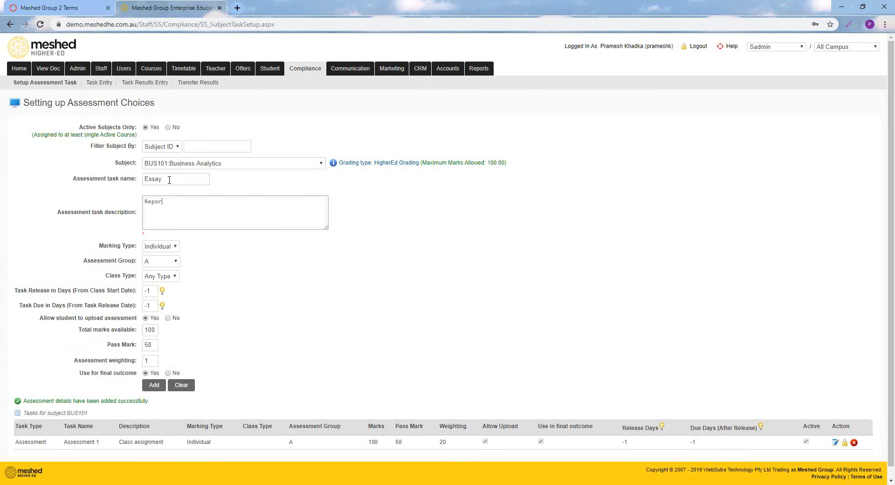
{"action": "type", "text": "t"}
{"action": "double_click", "coordinate": [148, 360]}
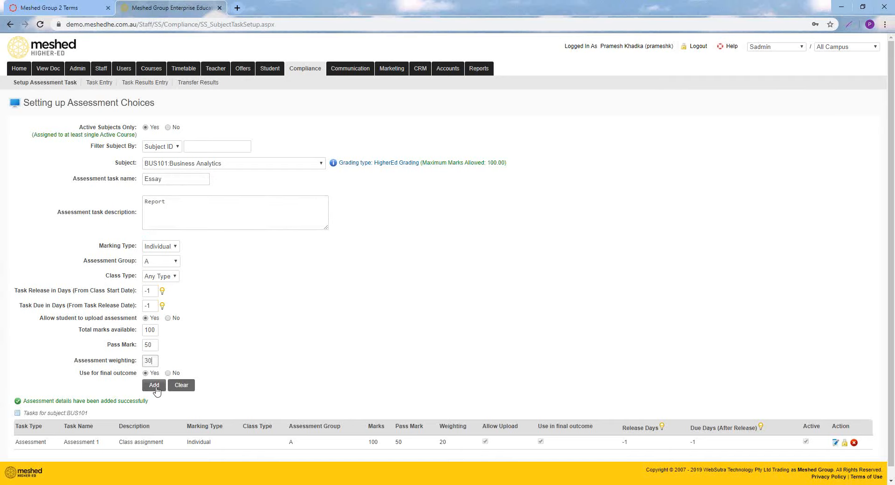
{"action": "left_click", "coordinate": [154, 385]}
Add a third Business Analytics task named "Final Exam" with description "Final Semester Exam" and a weighting of 50
{"action": "scroll", "coordinate": [226, 353], "scroll_direction": "down", "scroll_amount": 1}
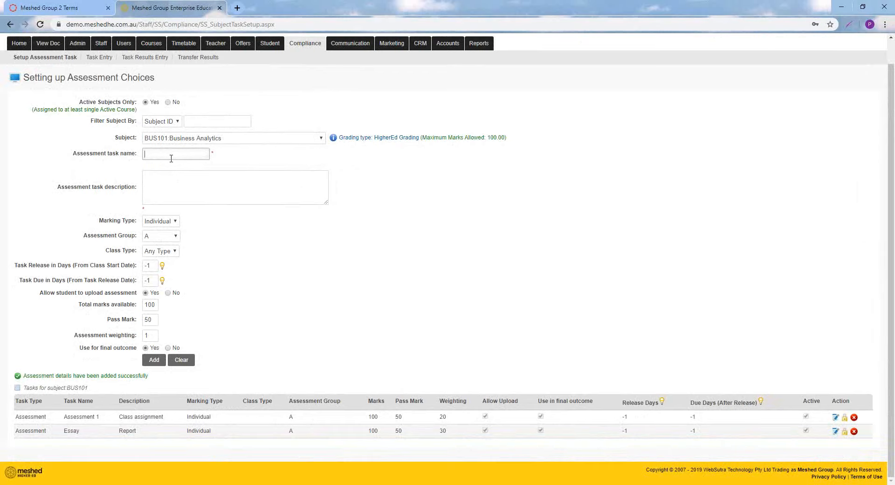
{"action": "type", "text": "Final Exam"}
{"action": "key", "text": "Tab"}
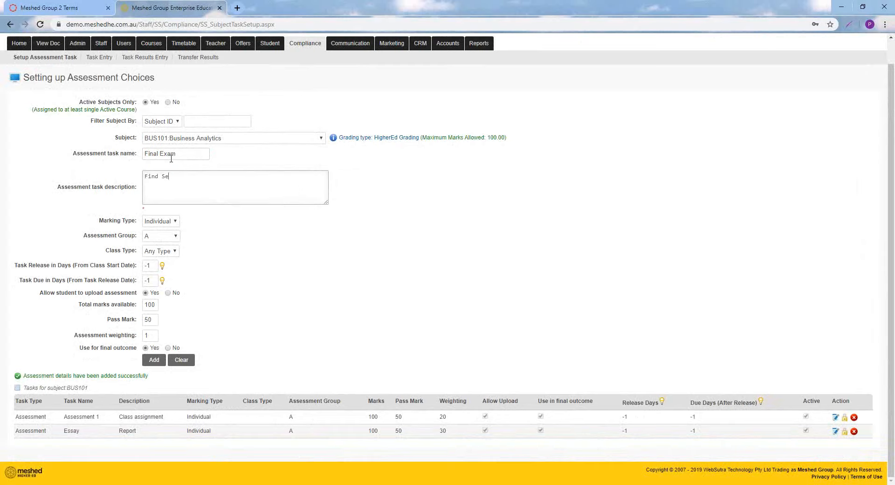
{"action": "type", "text": "Find Se"}
{"action": "key", "text": "BackSpace"}
{"action": "key", "text": "BackSpace"}
{"action": "type", "text": "Semester Exam"}
{"action": "double_click", "coordinate": [152, 335]}
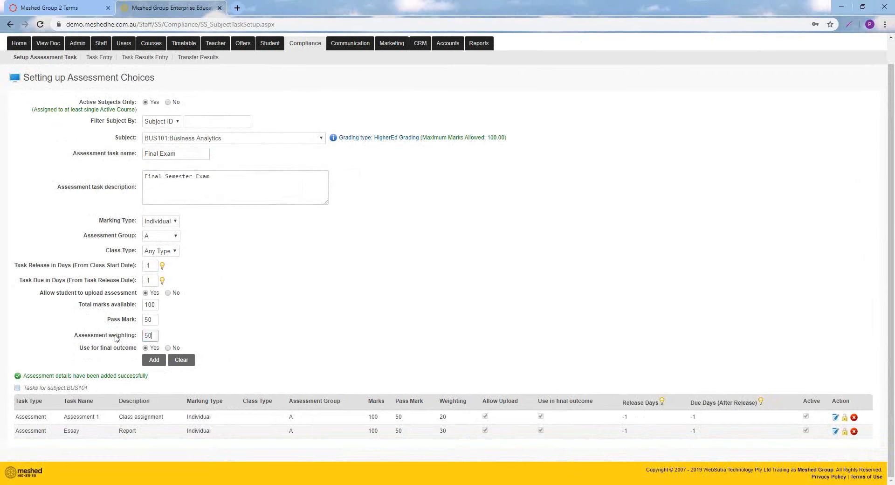
{"action": "type", "text": "50"}
{"action": "left_click", "coordinate": [154, 360]}
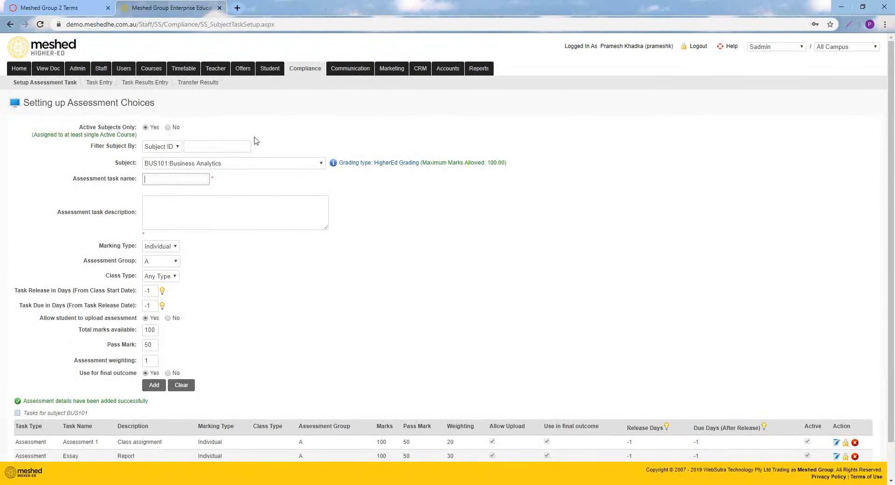
Open the class timetable management page and set the class to run from week 1 (08 Jul 2019) to week 14 (13 Oct 2019)
{"action": "mouse_move", "coordinate": [152, 70]}
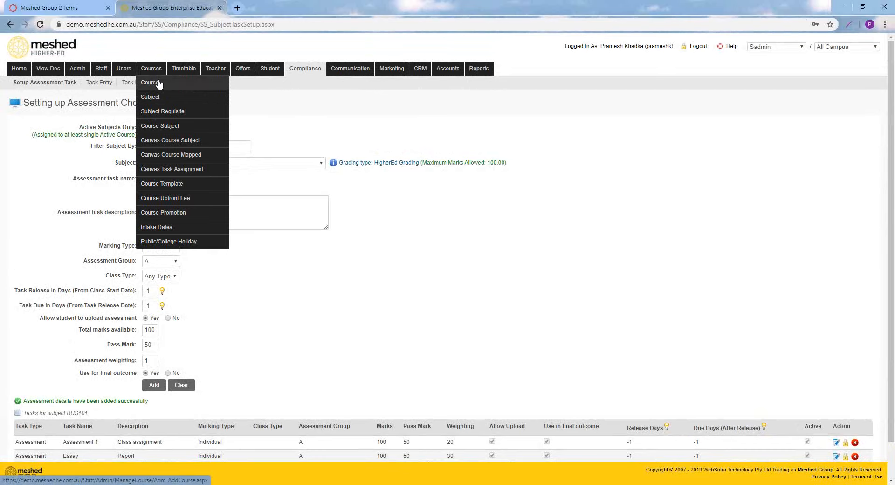
{"action": "mouse_move", "coordinate": [184, 69]}
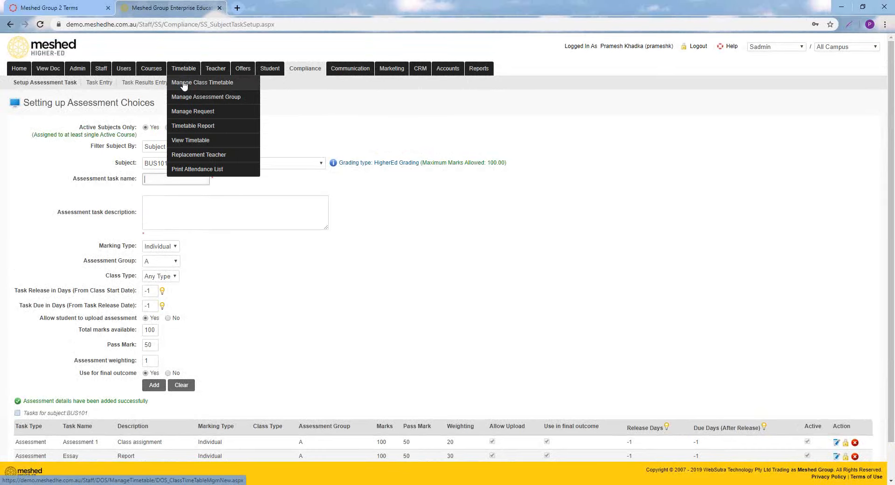
{"action": "left_click", "coordinate": [184, 84]}
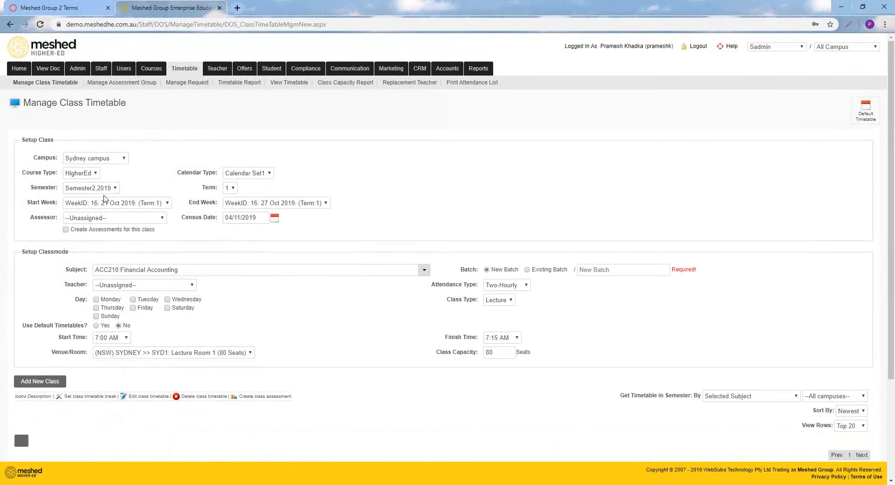
{"action": "left_click", "coordinate": [153, 203]}
{"action": "left_click", "coordinate": [155, 217]}
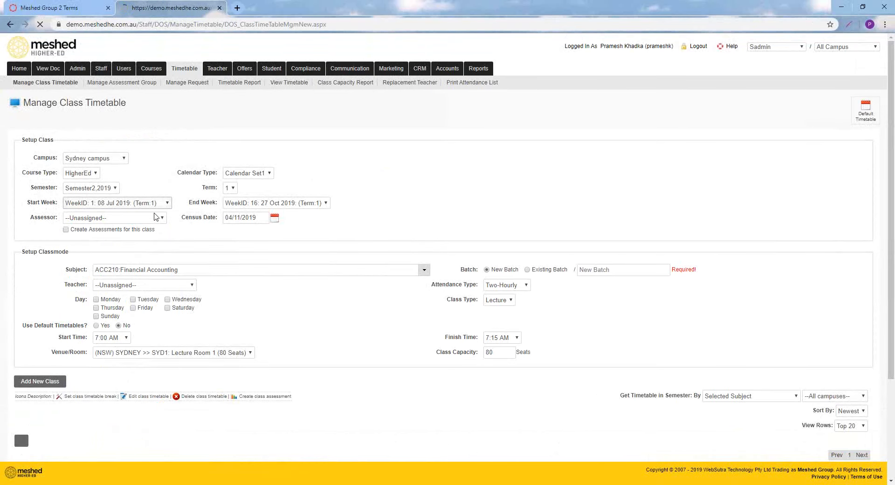
{"action": "left_click", "coordinate": [274, 203]}
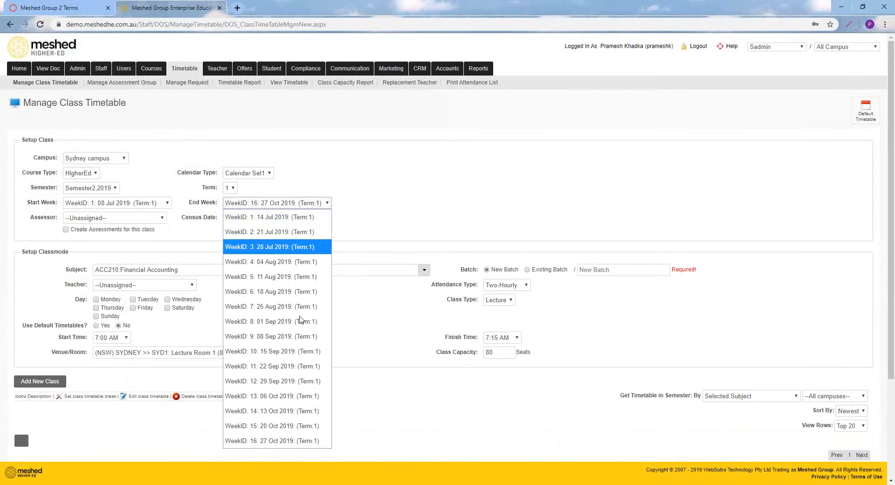
{"action": "left_click", "coordinate": [297, 410]}
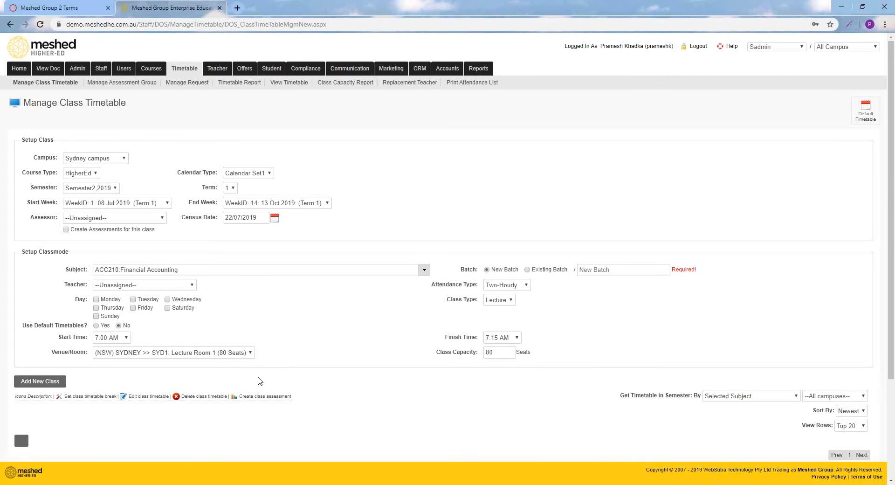
Choose BUS101: Business Analytics as the class subject and name the new batch "Sem 2, 2019 A"
{"action": "left_click", "coordinate": [425, 269]}
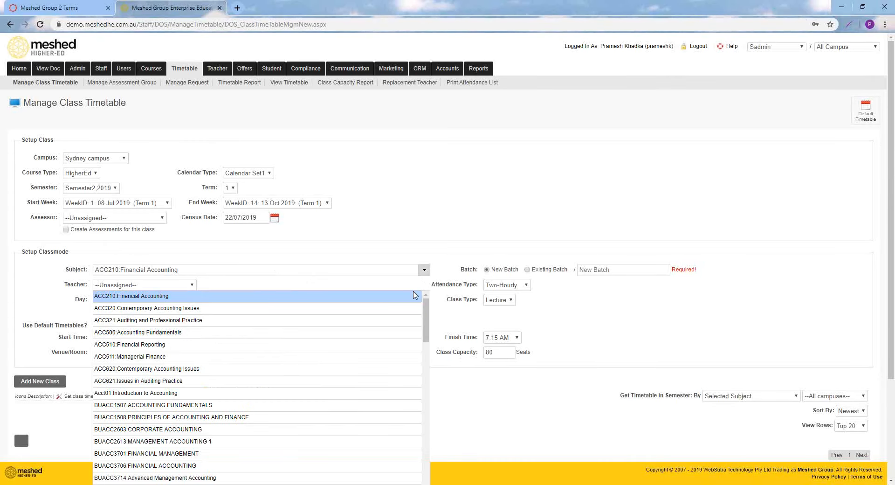
{"action": "scroll", "coordinate": [224, 412], "scroll_direction": "down", "scroll_amount": 3}
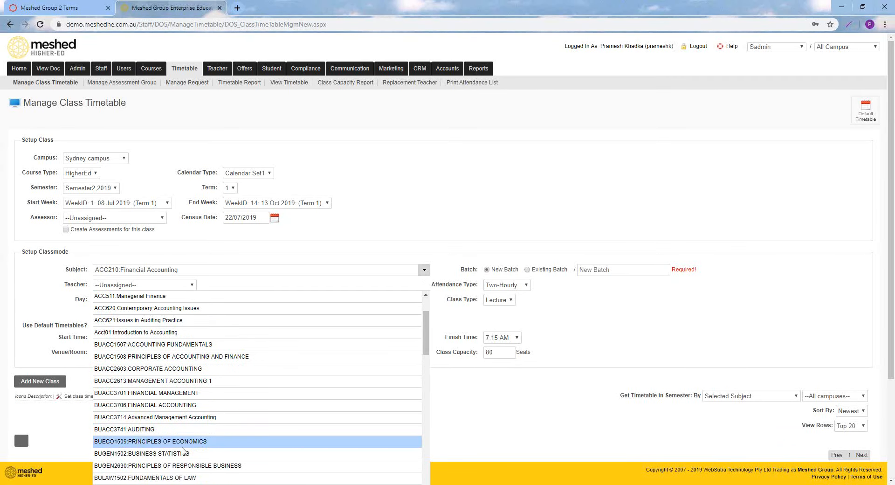
{"action": "scroll", "coordinate": [182, 449], "scroll_direction": "down", "scroll_amount": 5}
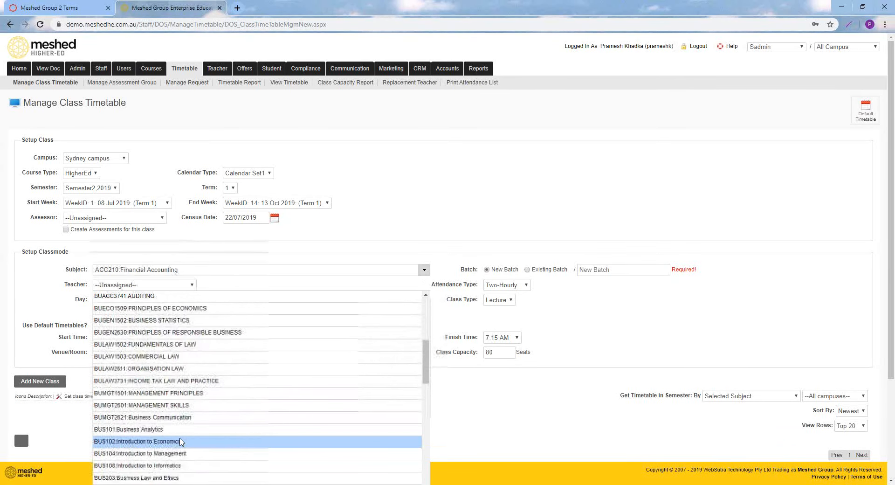
{"action": "left_click", "coordinate": [131, 429]}
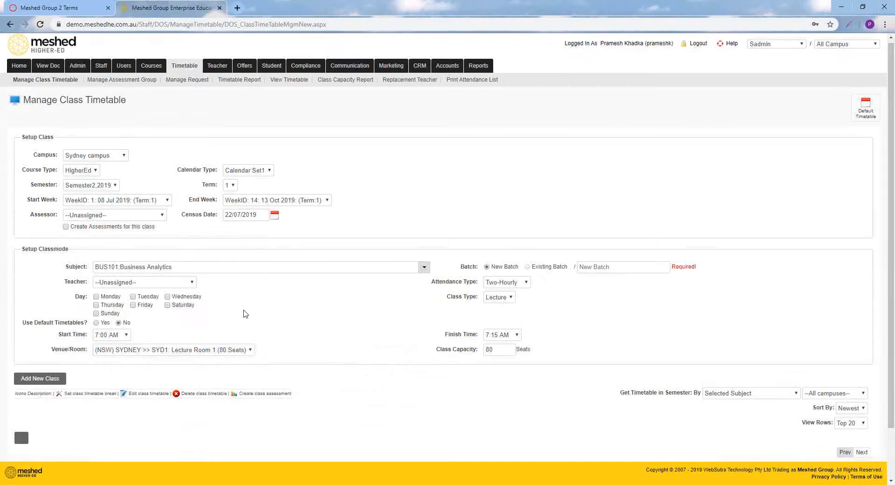
{"action": "scroll", "coordinate": [246, 315], "scroll_direction": "down", "scroll_amount": 2}
{"action": "left_click", "coordinate": [602, 207]}
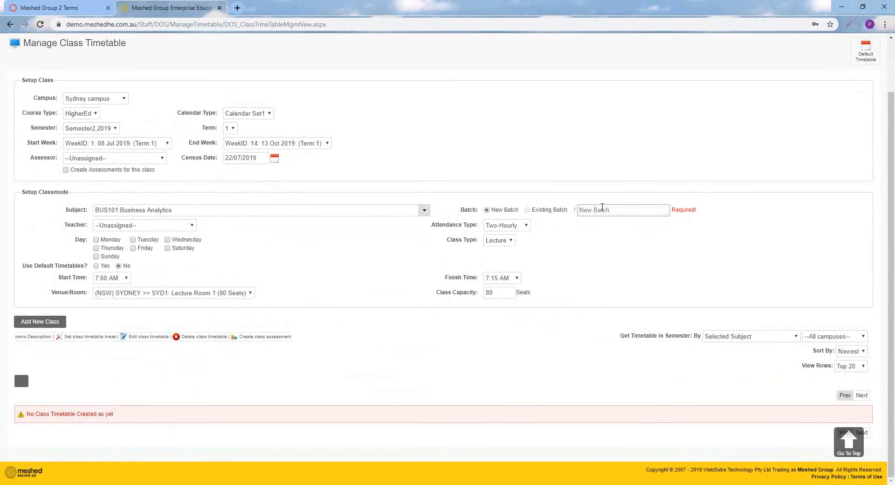
{"action": "type", "text": "Sem 2, 2019 A"}
{"action": "left_click", "coordinate": [583, 248]}
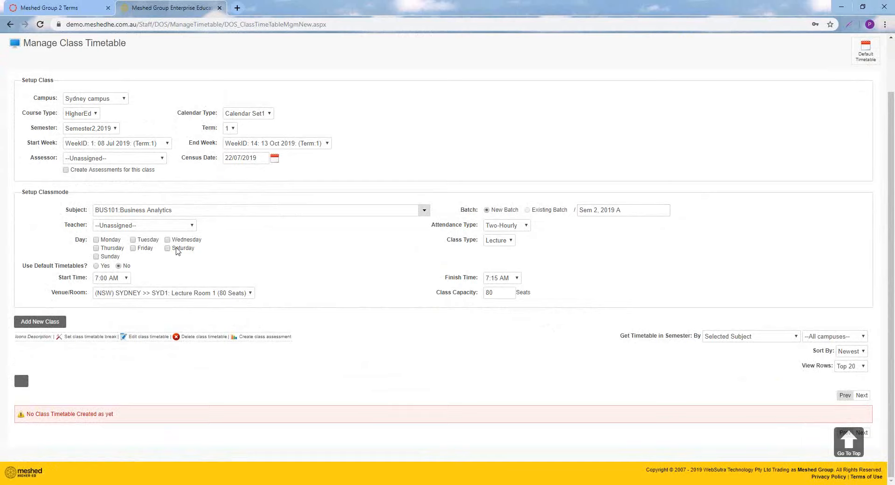
Add the class for Wednesday using the default time 12:00 PM-2:00 PM in SYD2: Lecture Room 2, and view its timetable entry
{"action": "left_click", "coordinate": [96, 265]}
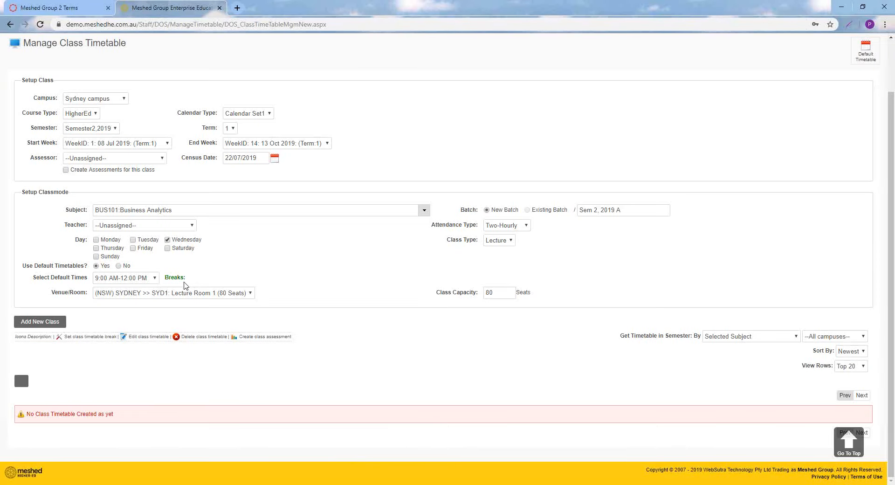
{"action": "left_click", "coordinate": [136, 278]}
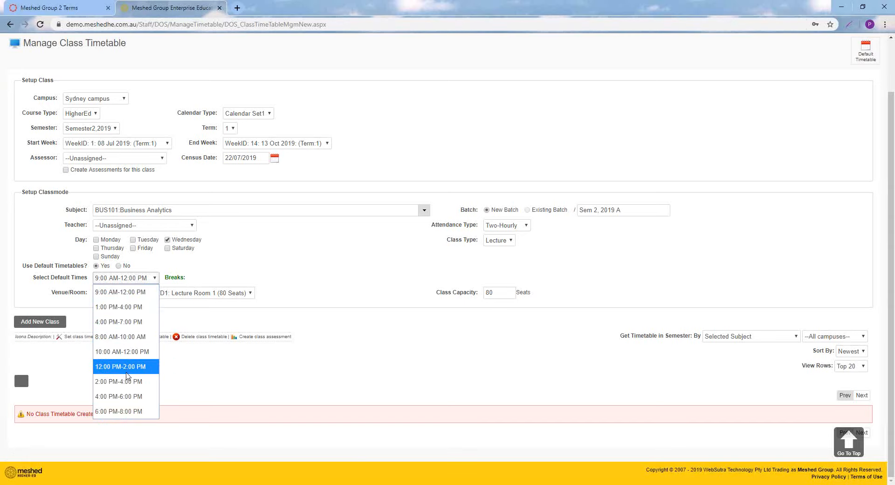
{"action": "left_click", "coordinate": [127, 368]}
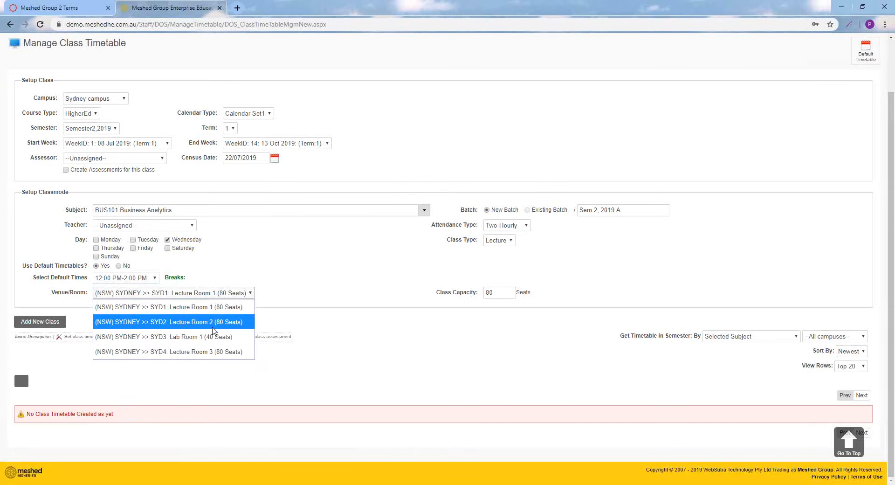
{"action": "left_click", "coordinate": [226, 294]}
{"action": "left_click", "coordinate": [215, 322]}
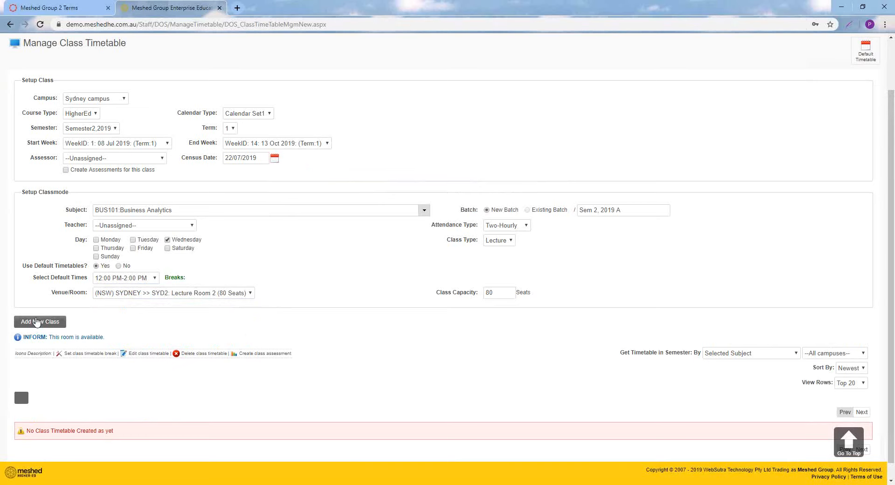
{"action": "left_click", "coordinate": [37, 322]}
{"action": "scroll", "coordinate": [204, 313], "scroll_direction": "down", "scroll_amount": 3}
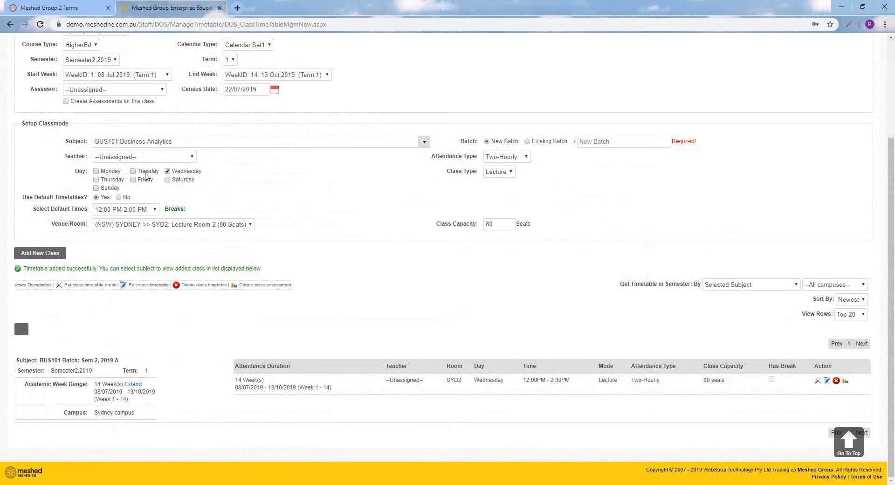
{"action": "scroll", "coordinate": [262, 270], "scroll_direction": "up", "scroll_amount": 3}
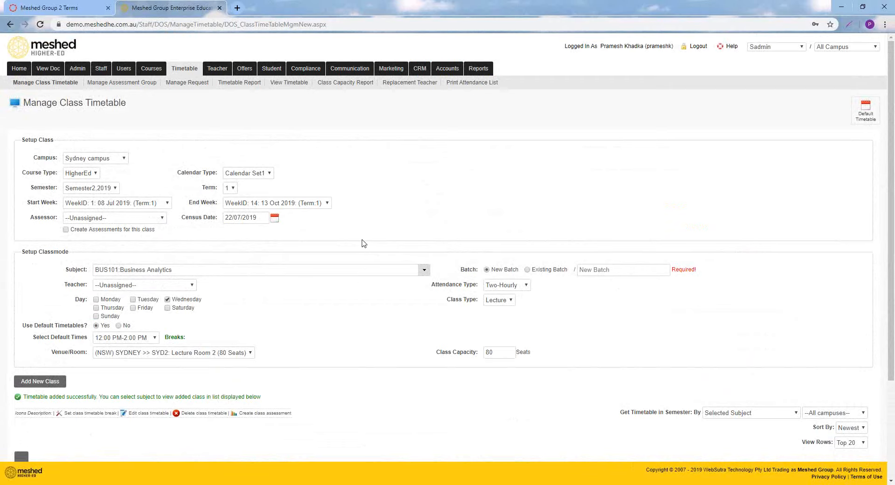
Switch to Canvas and view the term details page
{"action": "mouse_move", "coordinate": [151, 70]}
{"action": "mouse_move", "coordinate": [182, 74]}
{"action": "left_click", "coordinate": [58, 9]}
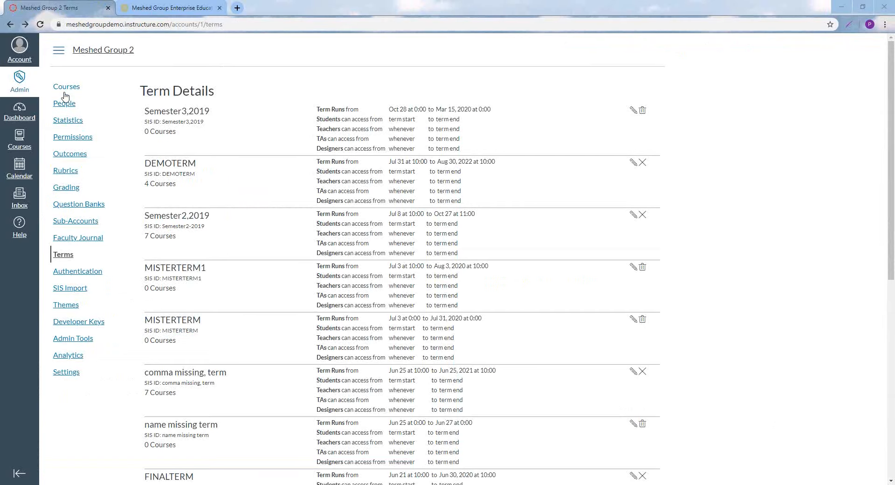
Open the Canvas courses list and filter it to the Semester2,2019 term
{"action": "left_click", "coordinate": [71, 91]}
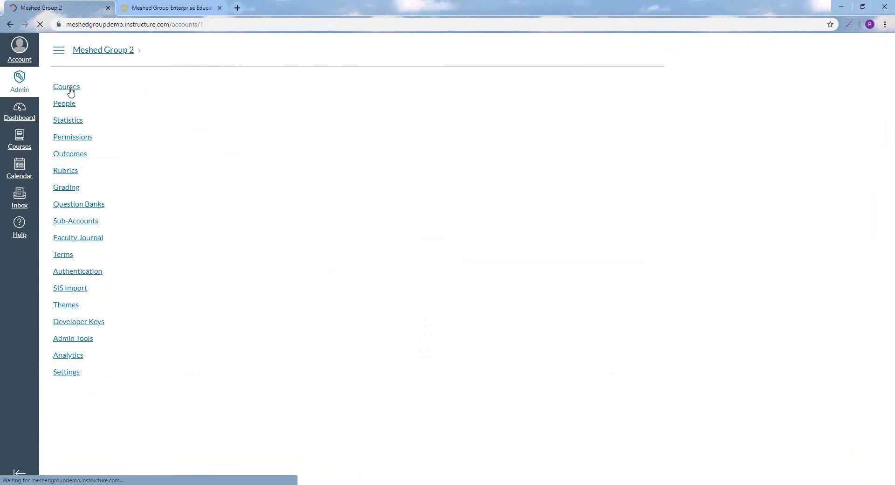
{"action": "left_click", "coordinate": [202, 87]}
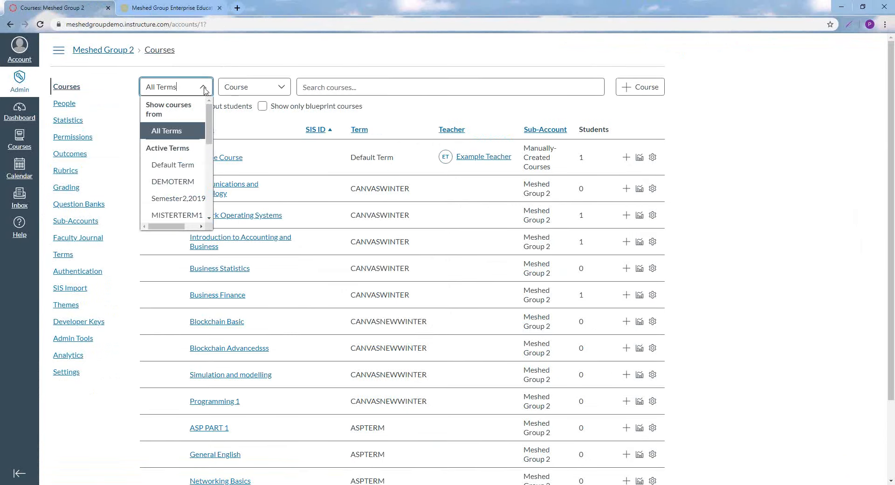
{"action": "left_click_drag", "start_coordinate": [210, 112], "coordinate": [210, 119]}
{"action": "left_click", "coordinate": [188, 176]}
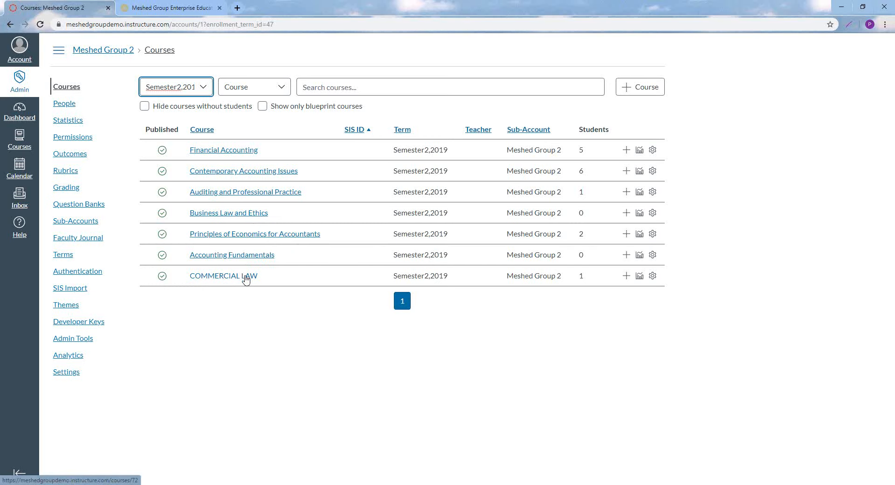
Check the BUS101 class timetable entry in Meshed Higher-Ed, and return to Canvas to reload the Semester2,2019 courses list
{"action": "left_click", "coordinate": [164, 7]}
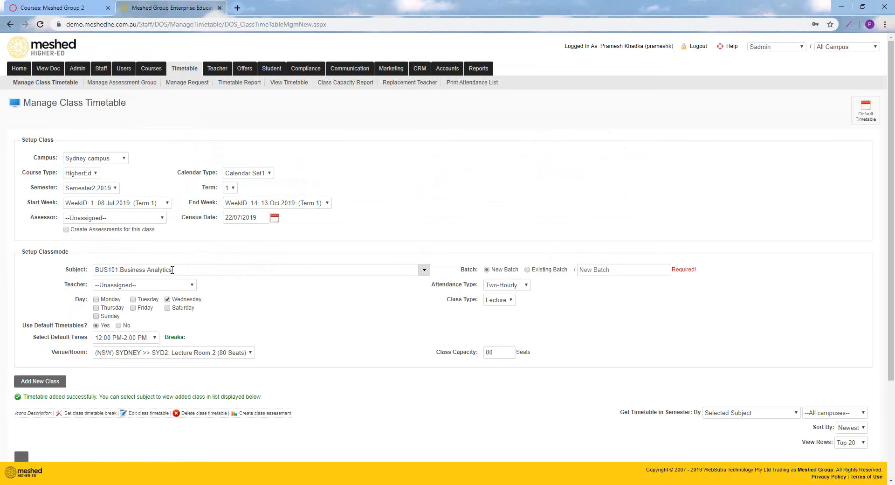
{"action": "scroll", "coordinate": [189, 283], "scroll_direction": "down", "scroll_amount": 3}
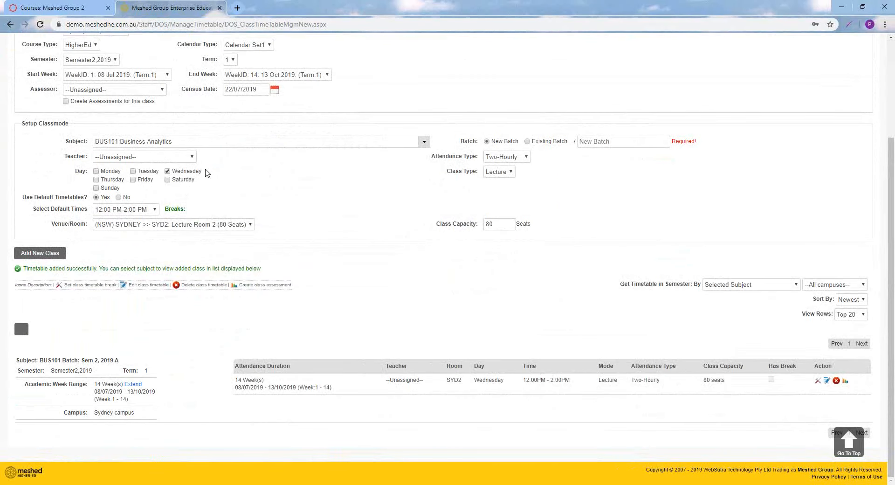
{"action": "left_click", "coordinate": [89, 8]}
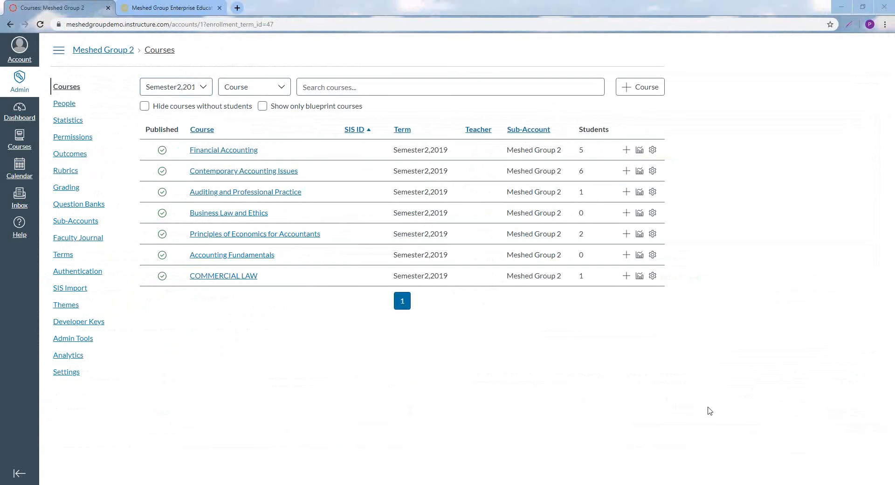
{"action": "left_click", "coordinate": [288, 25]}
{"action": "key", "text": "Return"}
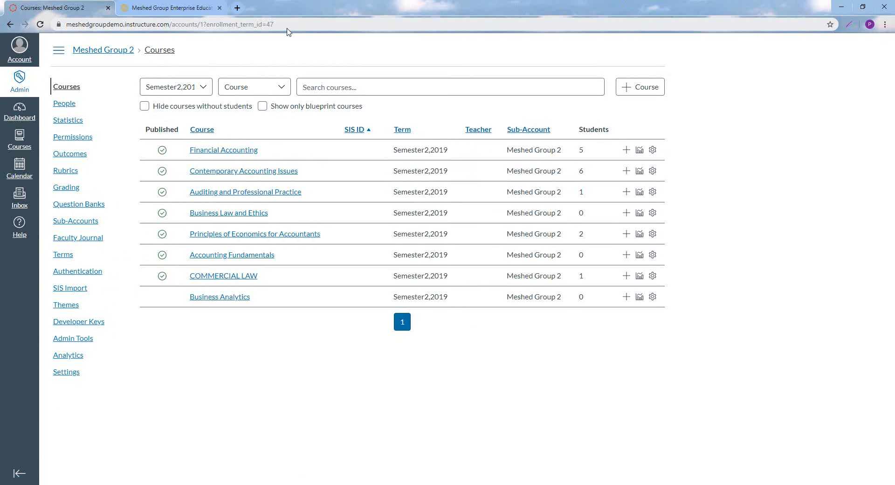
Open the Business Analytics course, reload its home page to check the publishing status, and view its assignments
{"action": "left_click", "coordinate": [232, 302]}
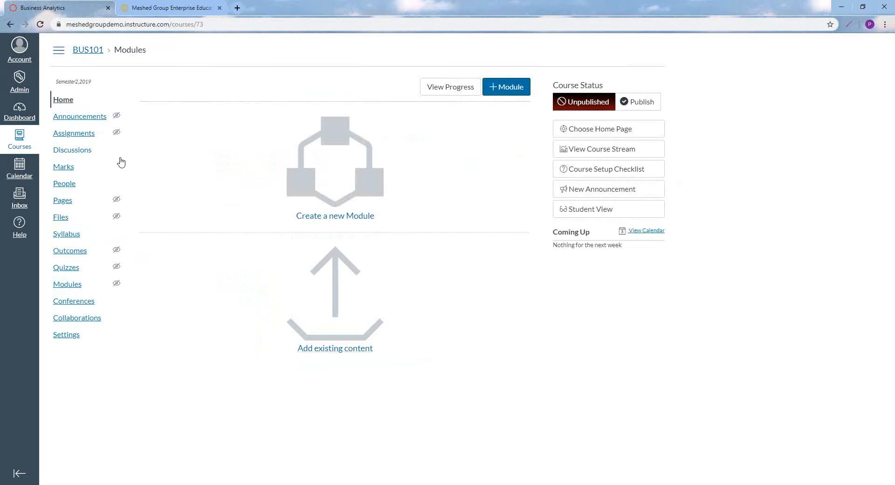
{"action": "left_click", "coordinate": [81, 134]}
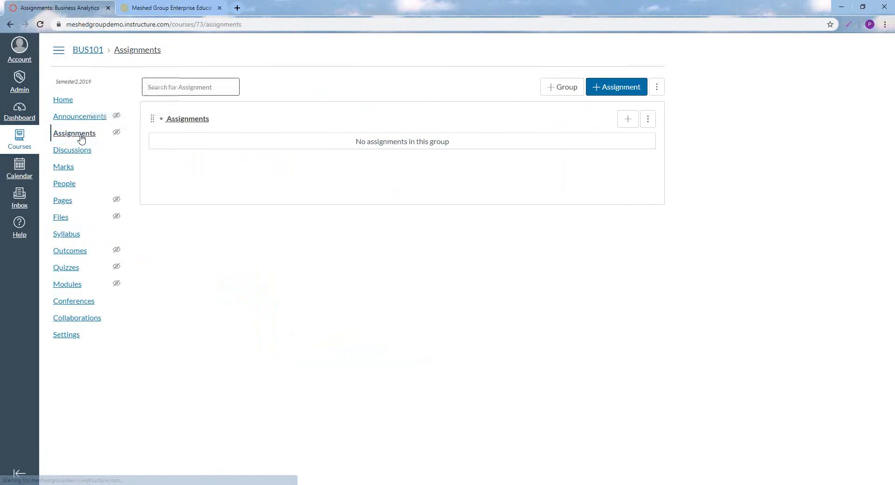
{"action": "left_click", "coordinate": [11, 25]}
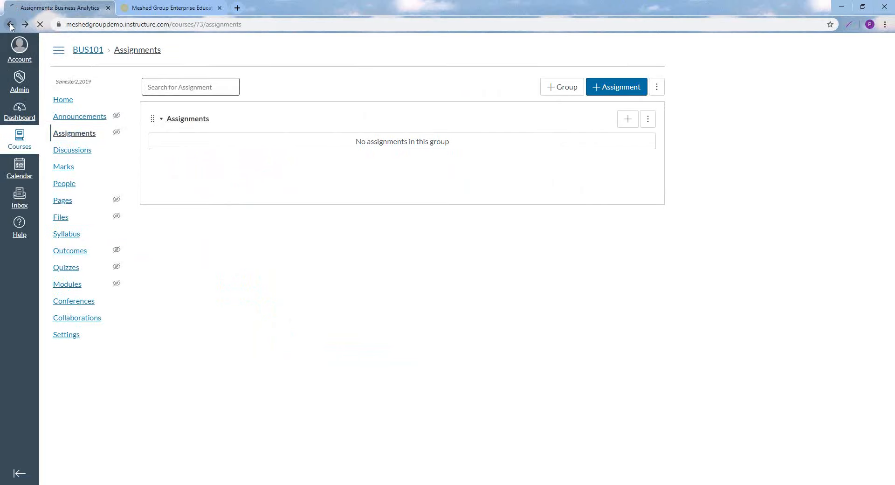
{"action": "left_click", "coordinate": [214, 26]}
{"action": "key", "text": "Return"}
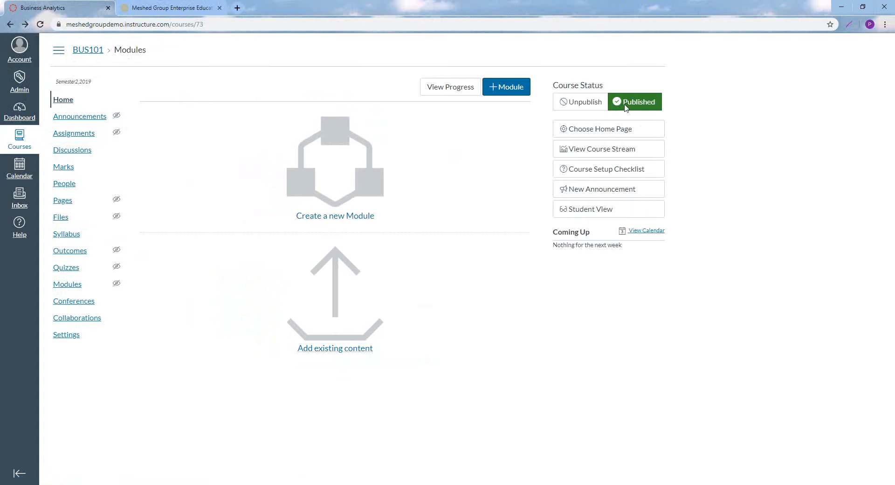
{"action": "left_click", "coordinate": [68, 136]}
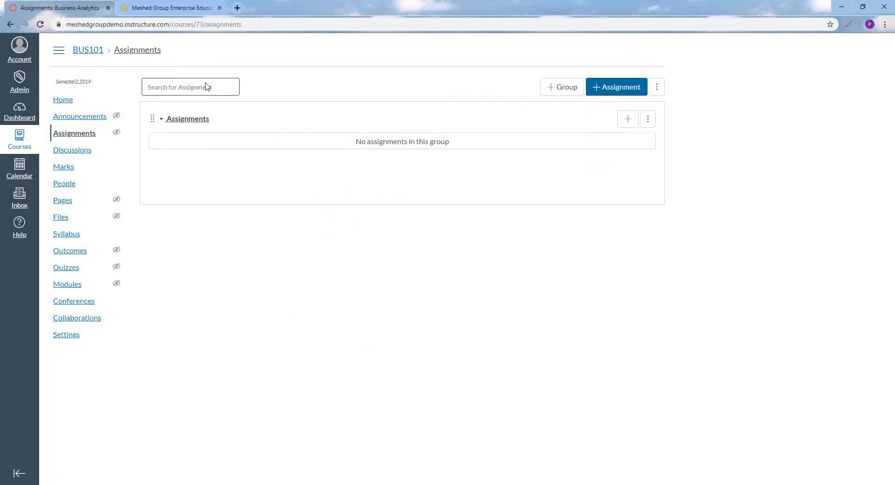
Switch to Meshed Higher-Ed and open the assessment task entry page for the study period
{"action": "left_click", "coordinate": [176, 8]}
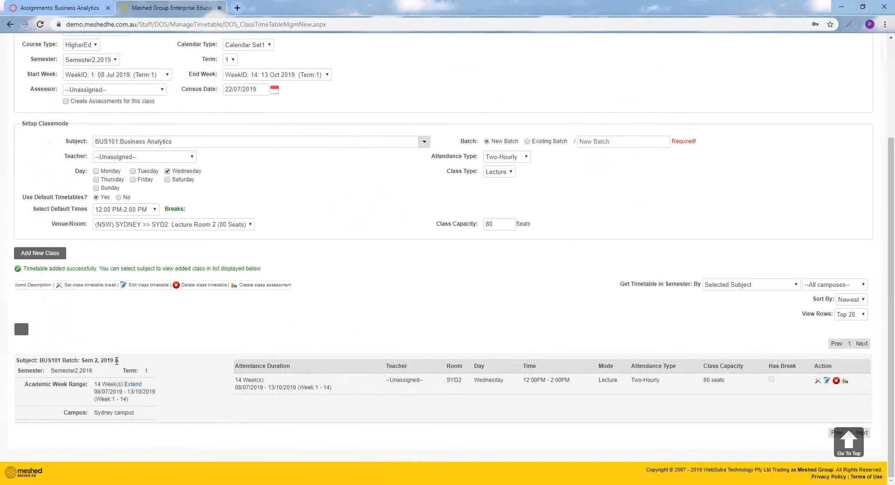
{"action": "scroll", "coordinate": [256, 310], "scroll_direction": "up", "scroll_amount": 3}
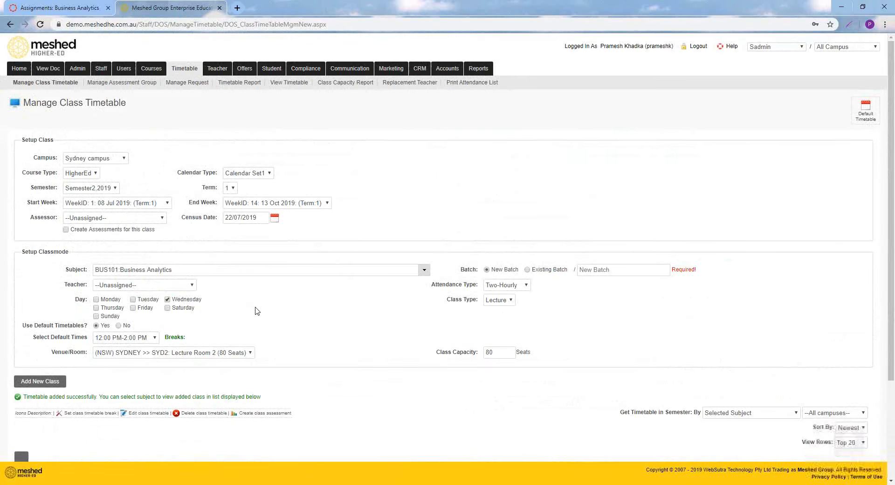
{"action": "mouse_move", "coordinate": [299, 73]}
{"action": "left_click", "coordinate": [303, 99]}
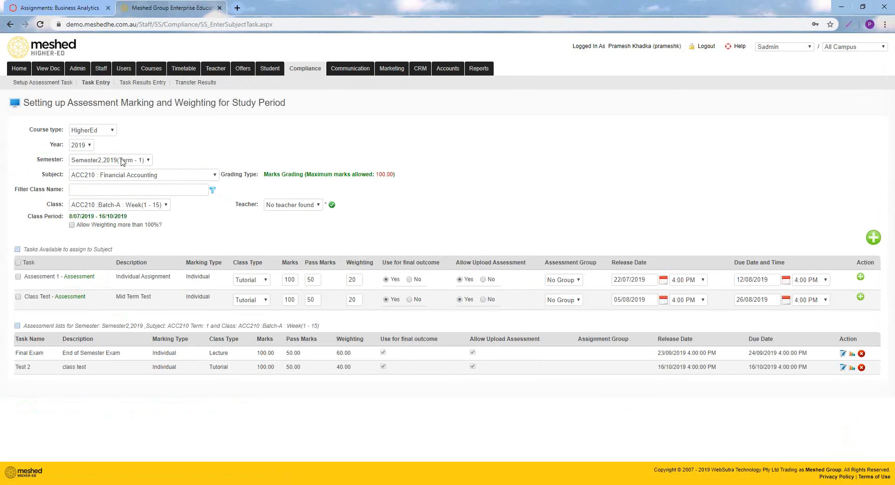
Choose BUS101 : Business Analytics as the subject and add the Assessment 1, Essay and Final Exam tasks to its class
{"action": "left_click", "coordinate": [160, 175]}
{"action": "left_click", "coordinate": [160, 262]}
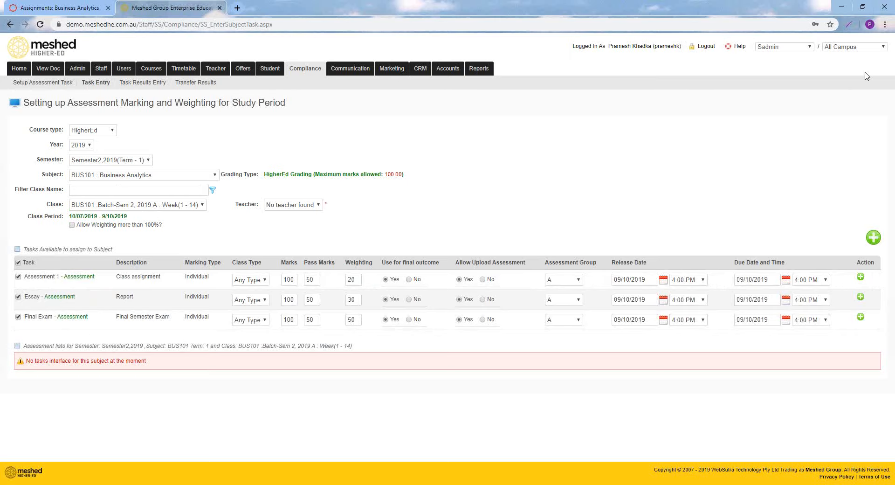
{"action": "left_click", "coordinate": [874, 237]}
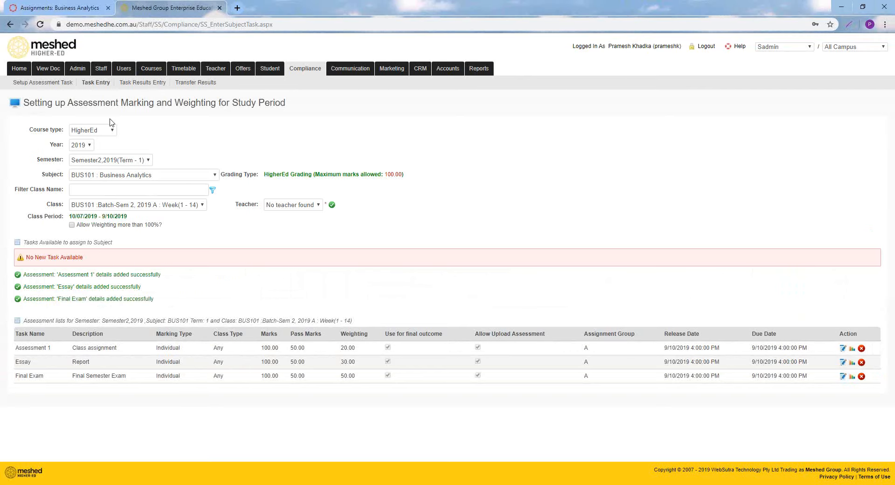
Switch to Canvas and reload the BUS101 assignments page to check for the tasks added in Meshed
{"action": "left_click", "coordinate": [66, 11]}
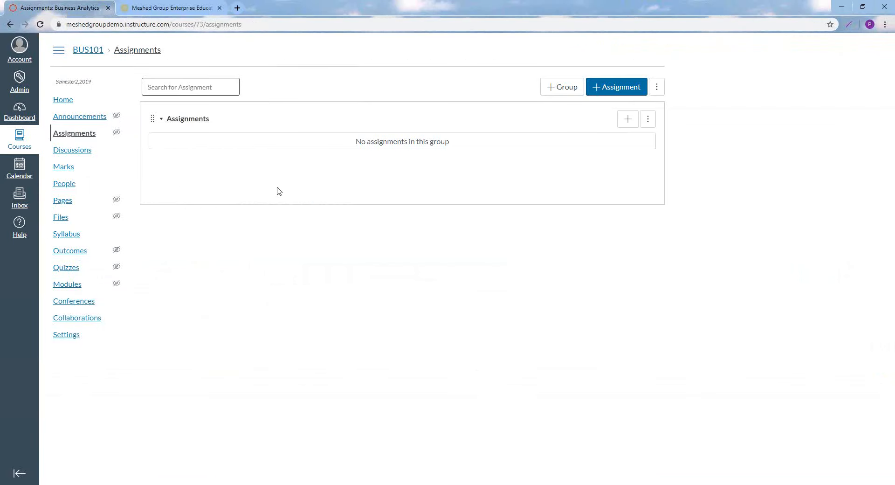
{"action": "left_click", "coordinate": [249, 25]}
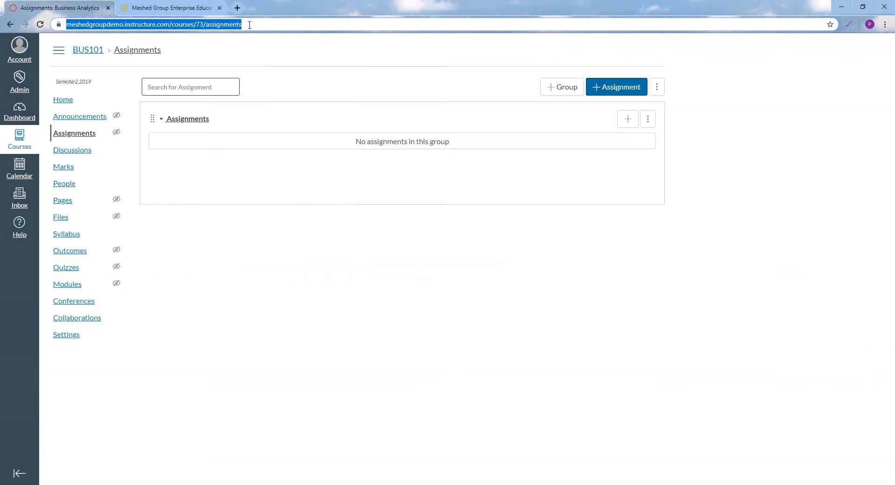
{"action": "key", "text": "Return"}
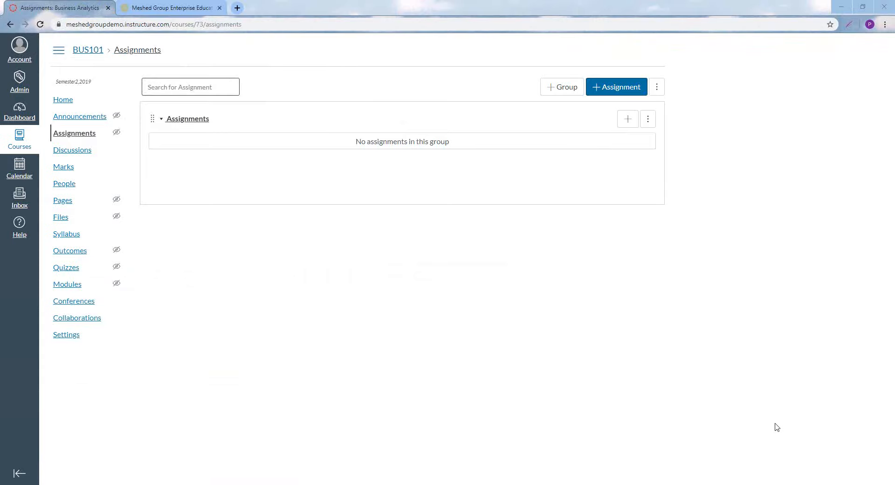
{"action": "left_click", "coordinate": [254, 23]}
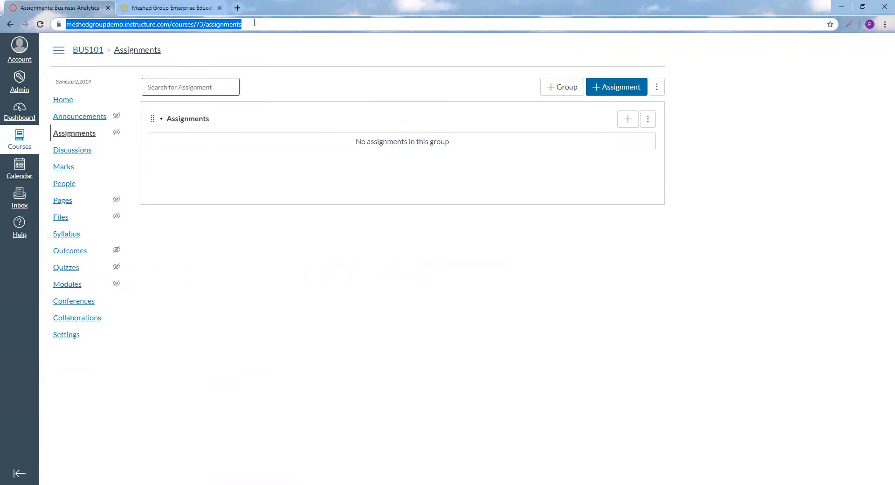
{"action": "key", "text": "Return"}
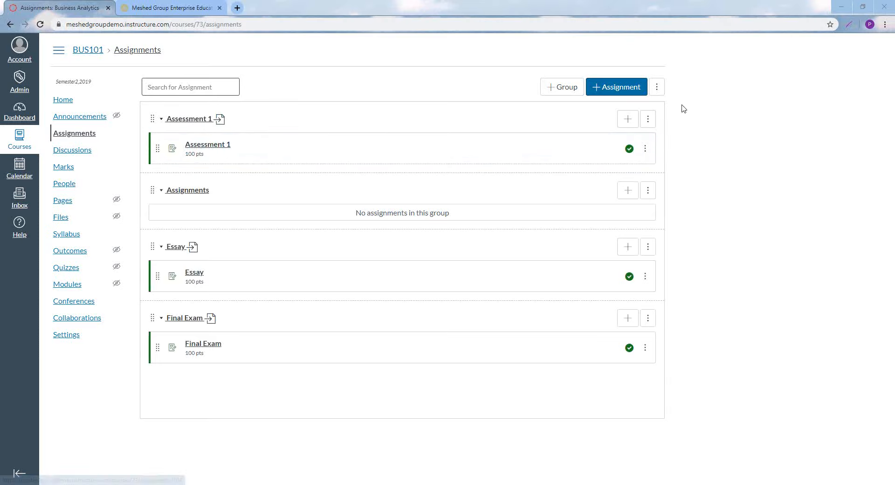
Turn on weighting of the final mark based on assignment groups for BUS101 and save the setting
{"action": "left_click", "coordinate": [656, 86]}
{"action": "left_click", "coordinate": [620, 117]}
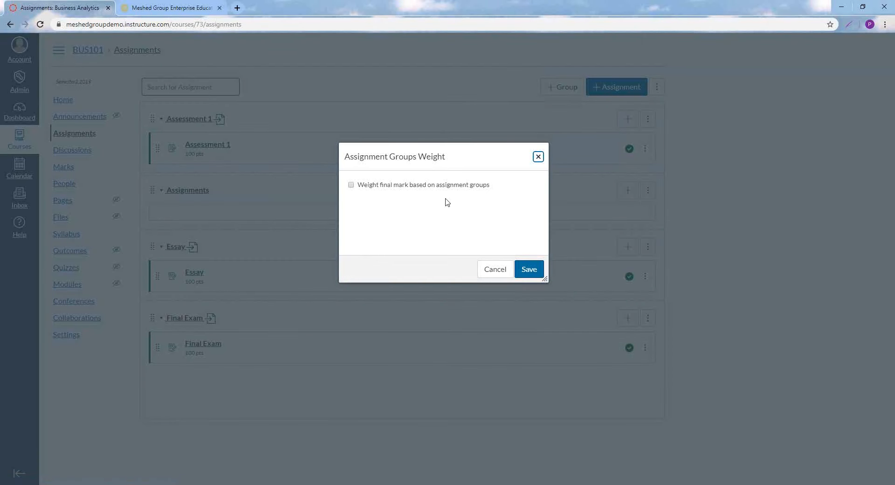
{"action": "left_click", "coordinate": [352, 185]}
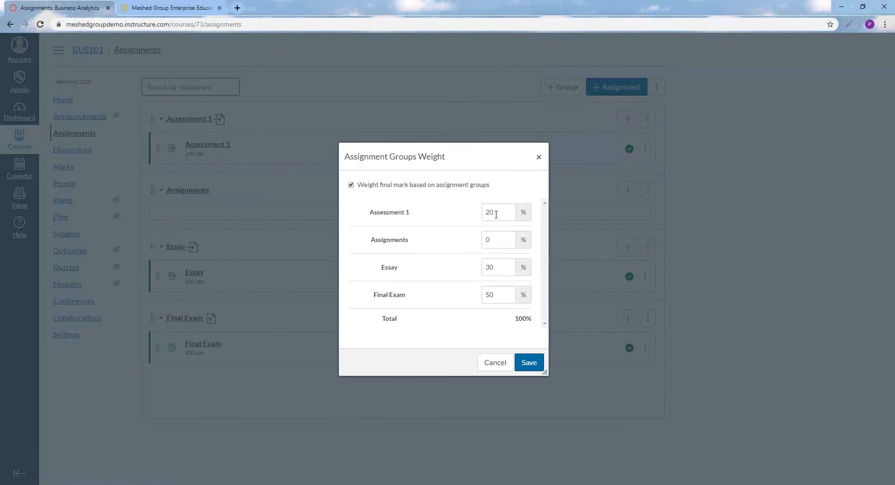
{"action": "left_click", "coordinate": [528, 363]}
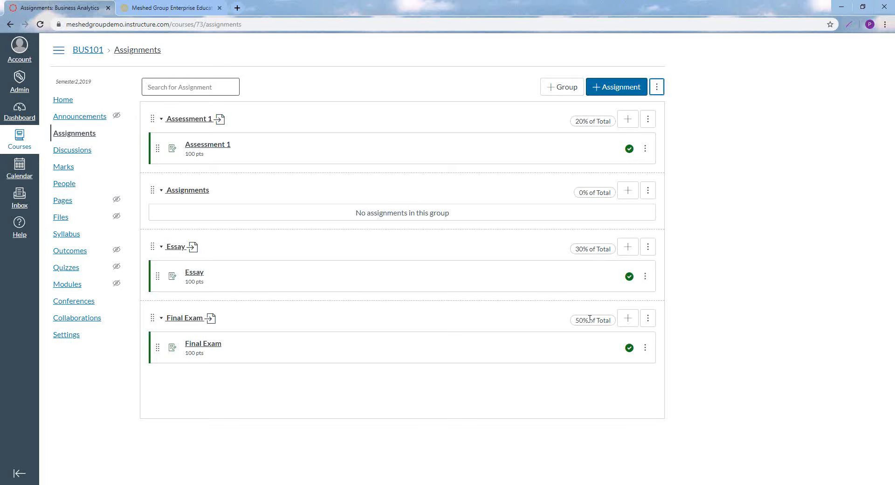
View the BUS101 people list in Canvas, and switch to Meshed Higher-Ed to list and examine the students across all campuses
{"action": "left_click", "coordinate": [66, 183]}
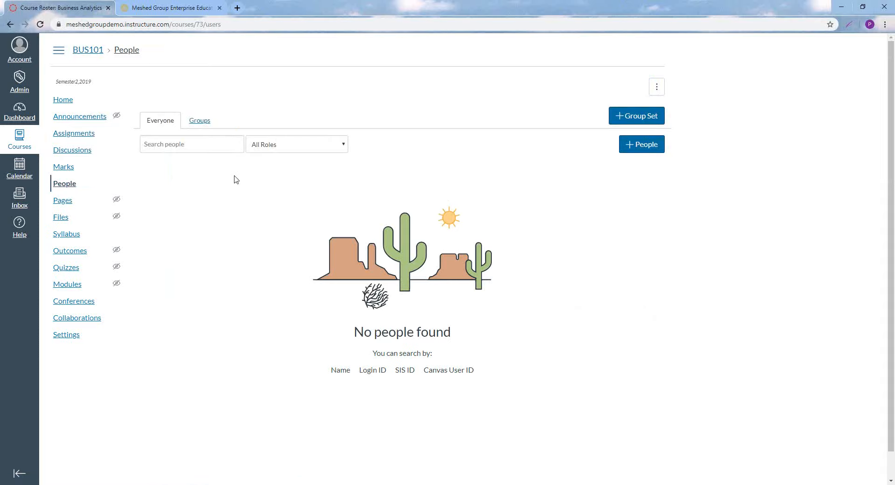
{"action": "left_click", "coordinate": [172, 10]}
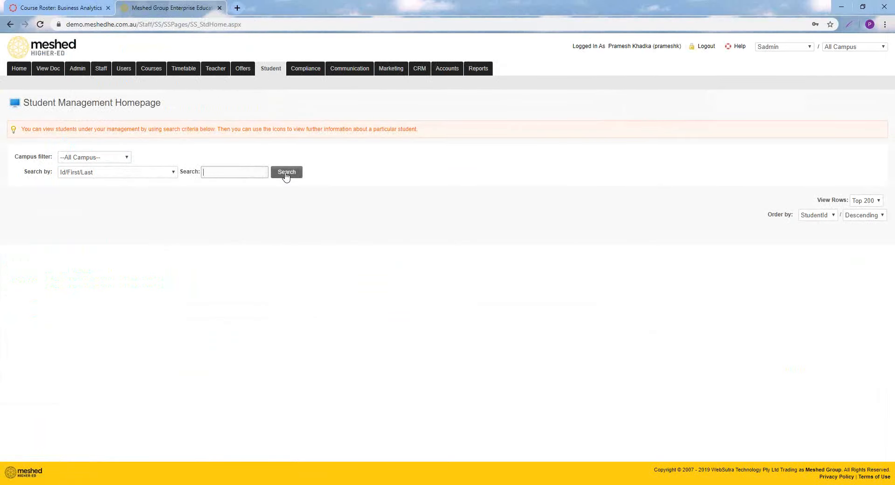
{"action": "left_click", "coordinate": [286, 173]}
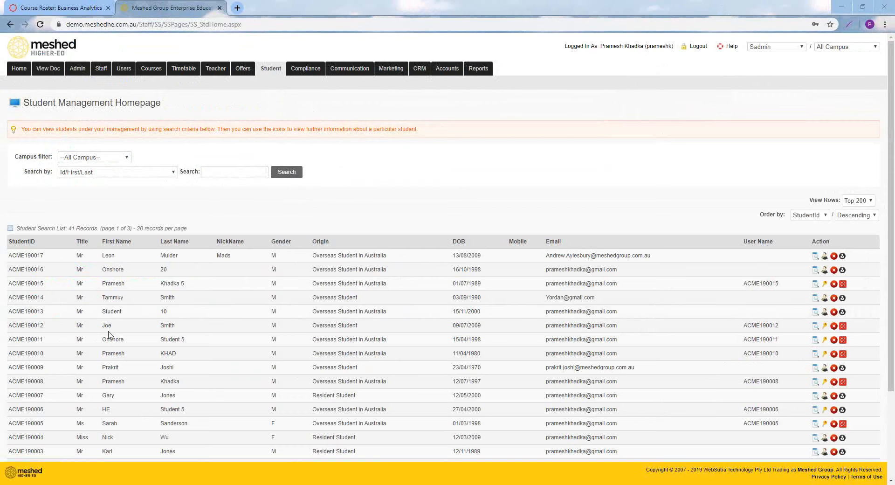
{"action": "scroll", "coordinate": [179, 332], "scroll_direction": "down", "scroll_amount": 3}
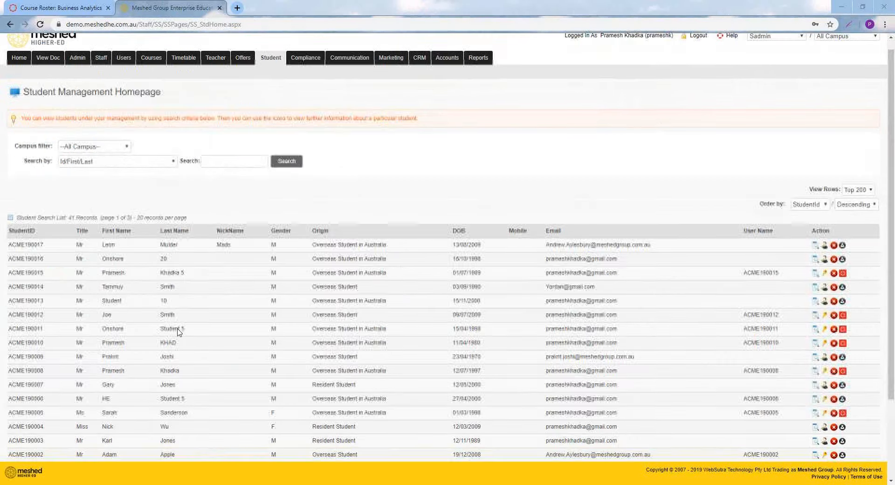
{"action": "scroll", "coordinate": [179, 331], "scroll_direction": "up", "scroll_amount": 3}
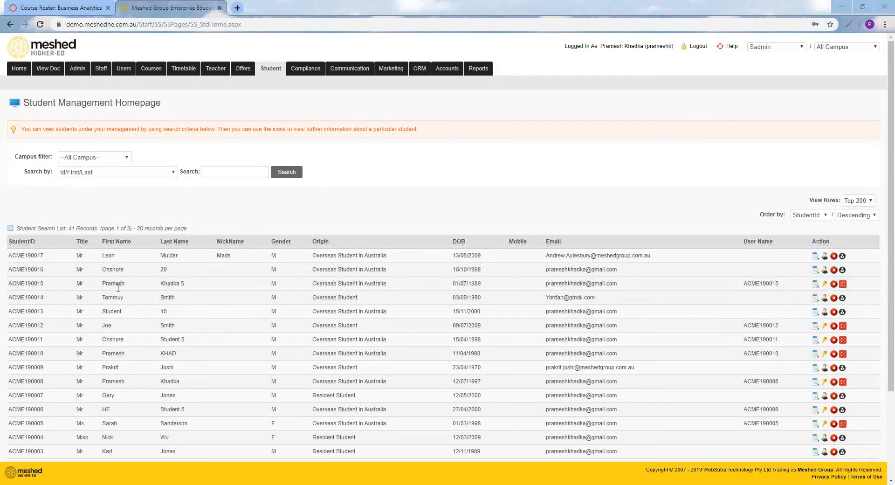
{"action": "left_click_drag", "start_coordinate": [103, 283], "coordinate": [182, 287]}
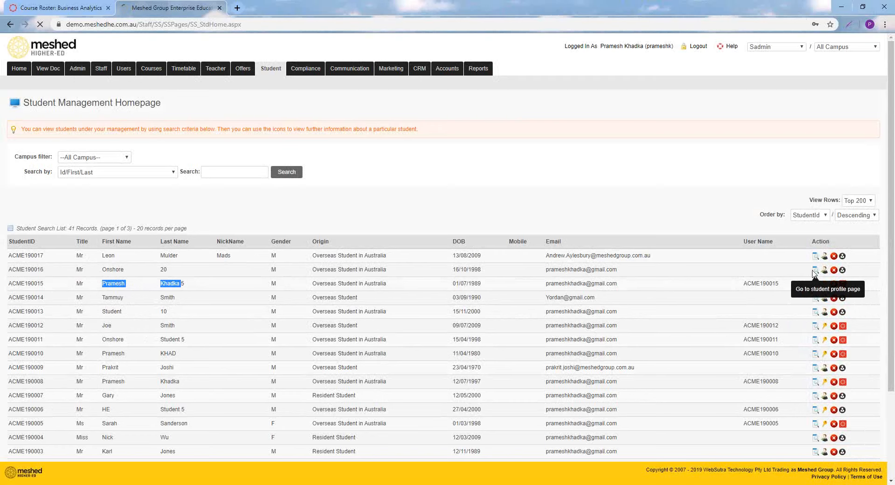
Try to create a Canvas account from the second listed student's profile, and return to the student list
{"action": "left_click", "coordinate": [843, 271]}
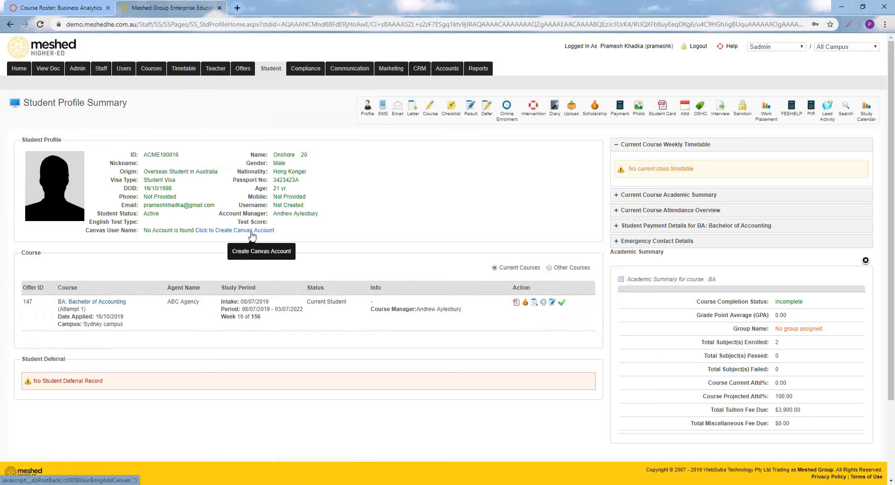
{"action": "left_click", "coordinate": [252, 233]}
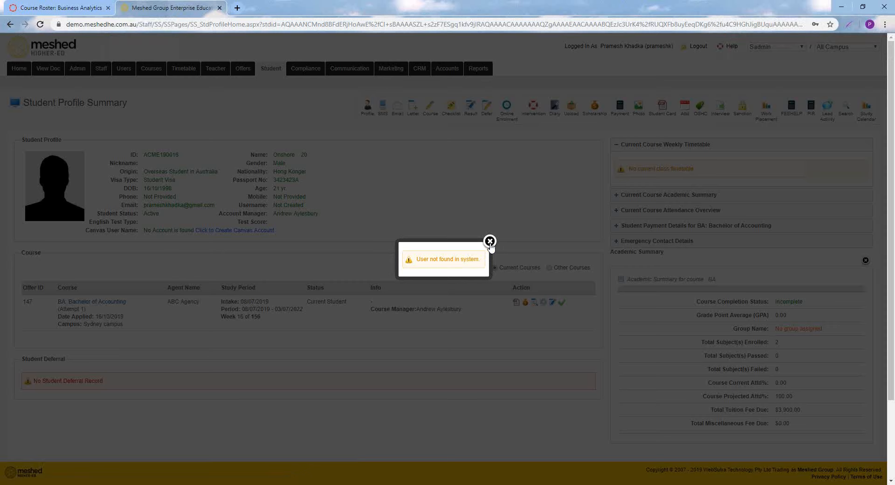
{"action": "left_click", "coordinate": [490, 241]}
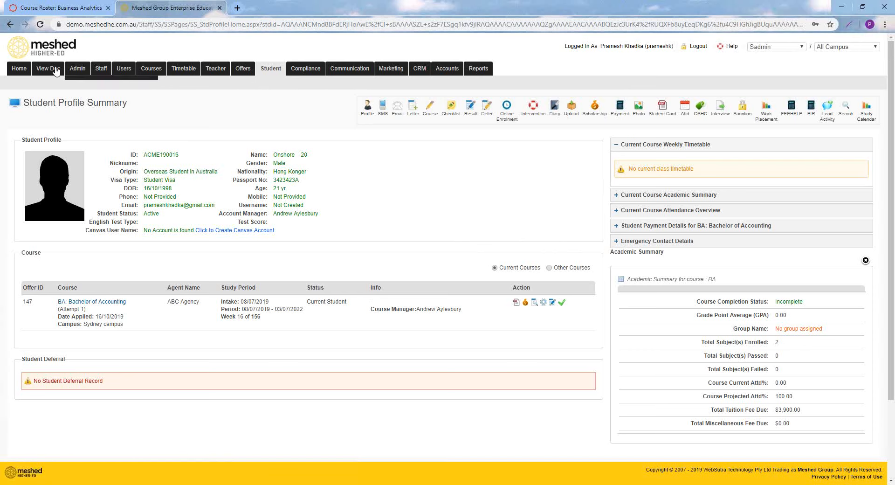
{"action": "left_click", "coordinate": [11, 27]}
{"action": "left_click", "coordinate": [10, 27]}
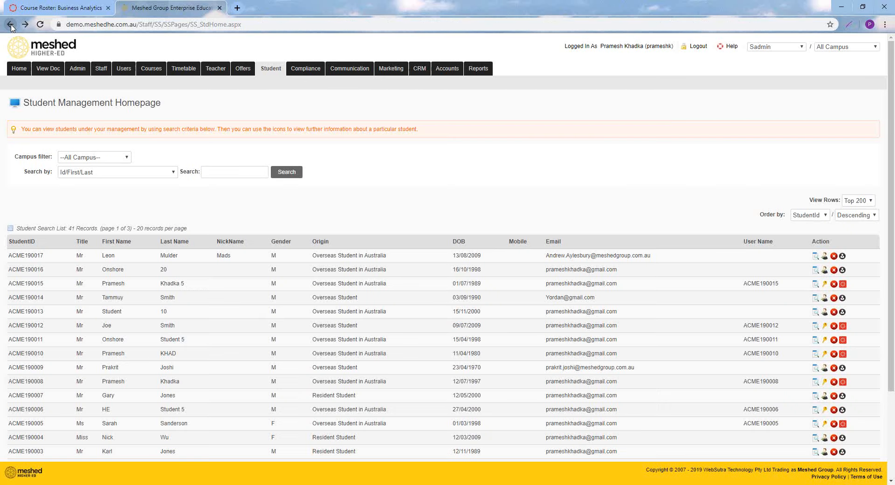
Create a user login for the second listed student by entering the account password, and dismiss the browser's offer to save it
{"action": "left_click", "coordinate": [823, 270]}
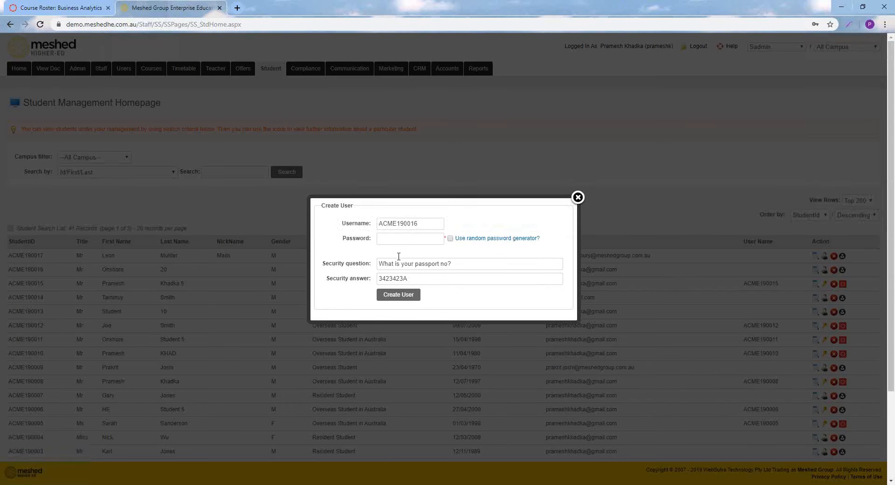
{"action": "left_click", "coordinate": [404, 239]}
{"action": "type", "text": "••"}
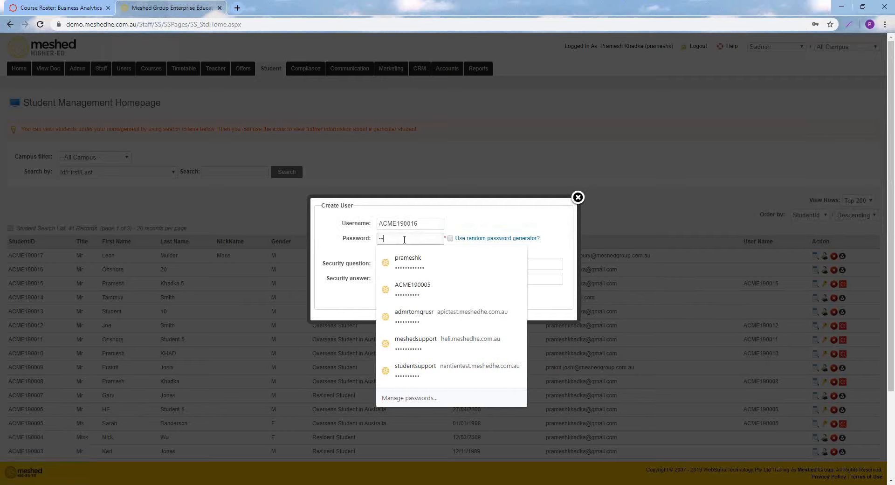
{"action": "type", "text": "••"}
{"action": "left_click", "coordinate": [511, 221]}
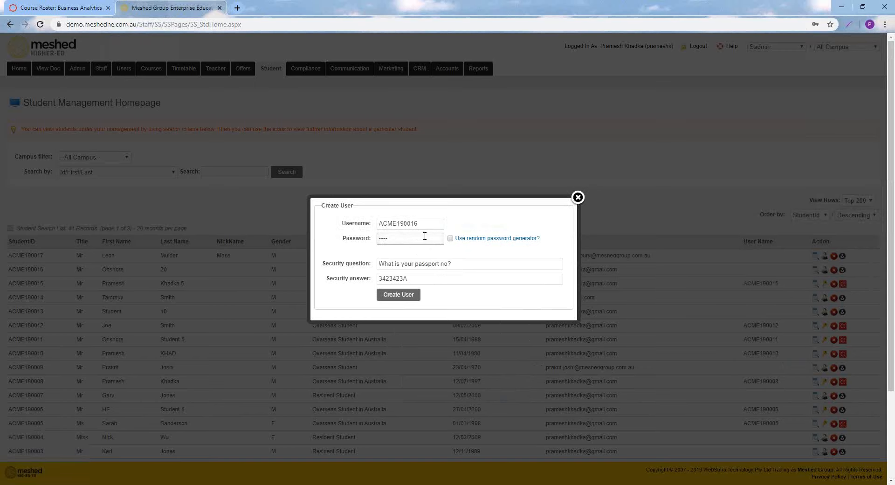
{"action": "left_click", "coordinate": [409, 295]}
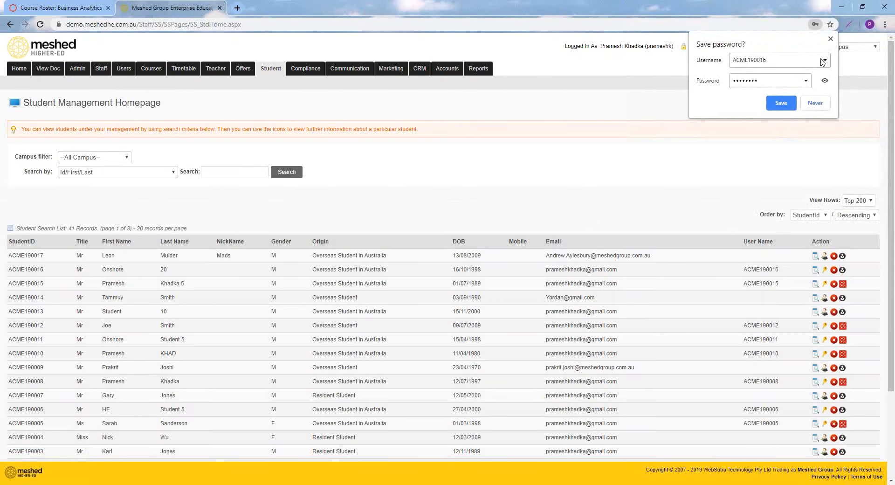
{"action": "left_click", "coordinate": [830, 39]}
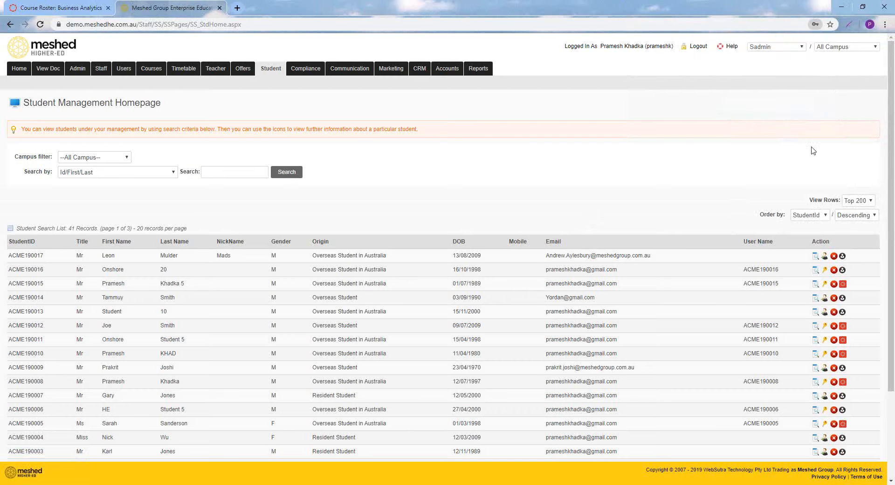
Create a Canvas account for the second listed student and close the resulting notice
{"action": "left_click", "coordinate": [842, 273]}
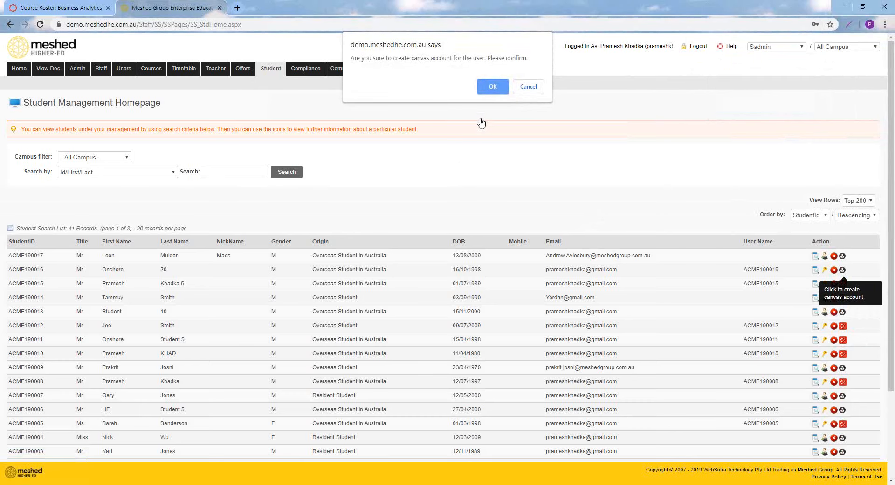
{"action": "left_click", "coordinate": [490, 87]}
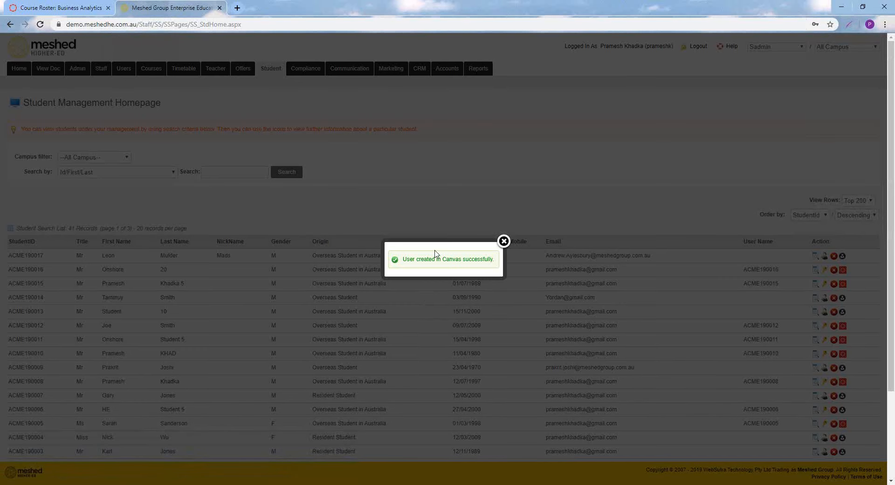
{"action": "left_click", "coordinate": [503, 241]}
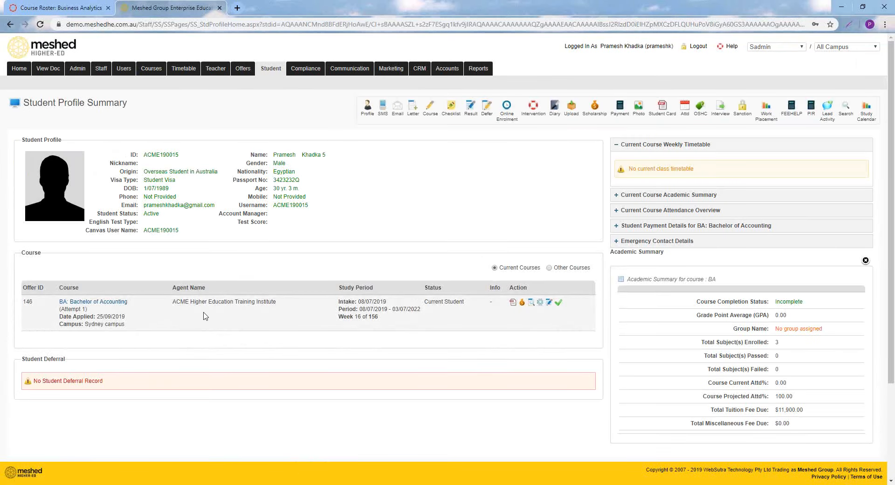
Open the student's subject enrolment page and set the type of enrolment to Subject, viewing the BUS101 people list in Canvas while it loads
{"action": "left_click", "coordinate": [470, 108]}
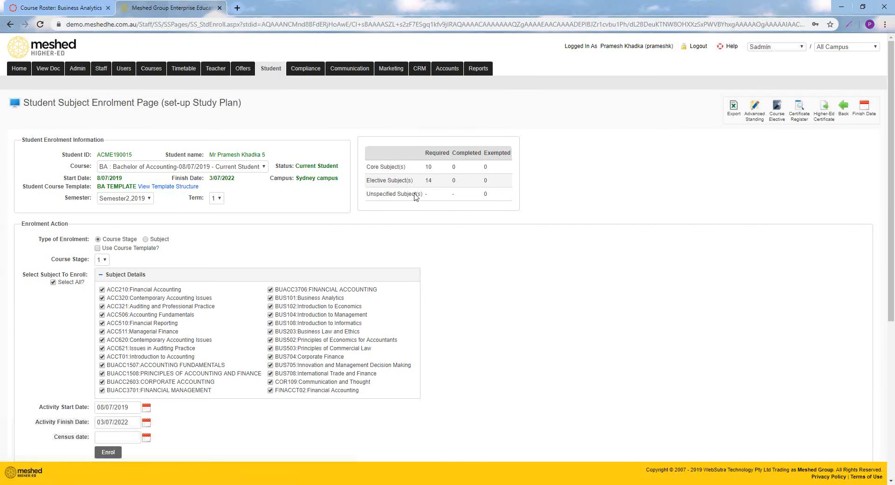
{"action": "left_click", "coordinate": [155, 240]}
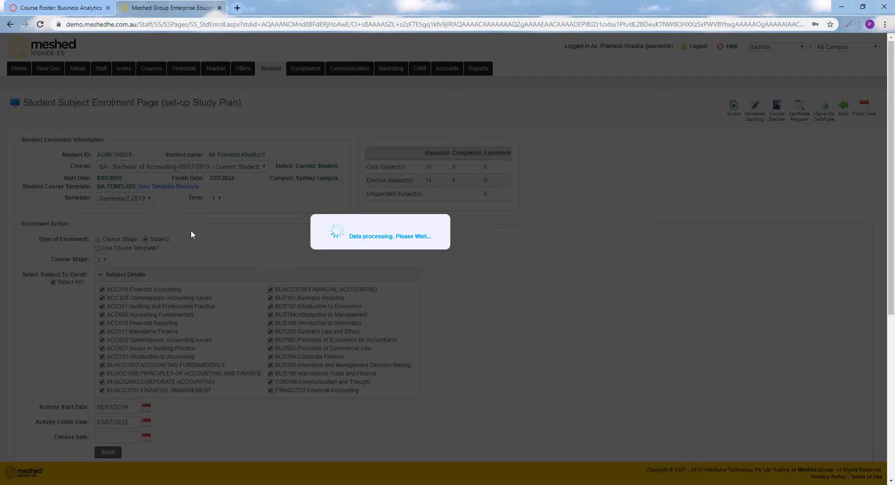
{"action": "left_click", "coordinate": [60, 8]}
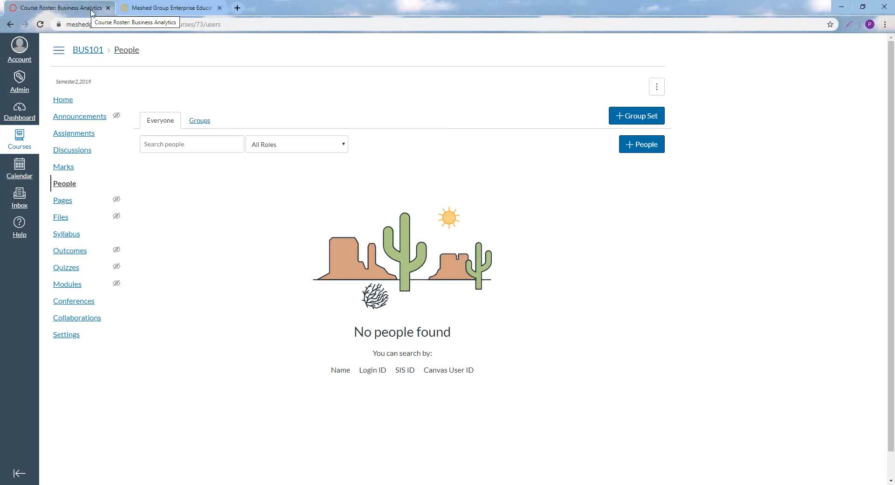
{"action": "left_click", "coordinate": [164, 8]}
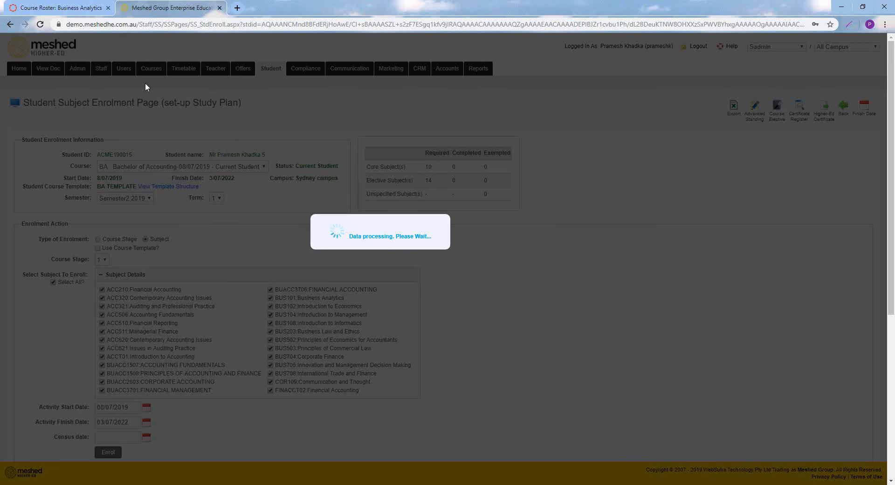
{"action": "left_click", "coordinate": [82, 8]}
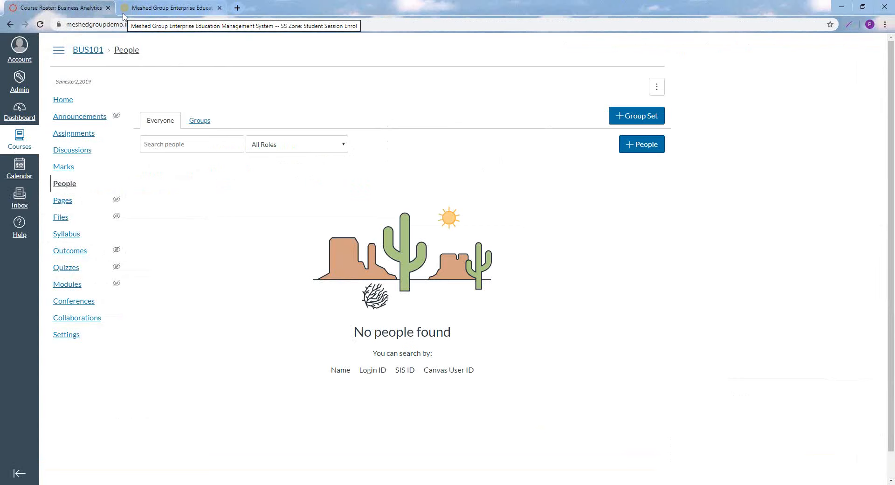
{"action": "left_click", "coordinate": [152, 8]}
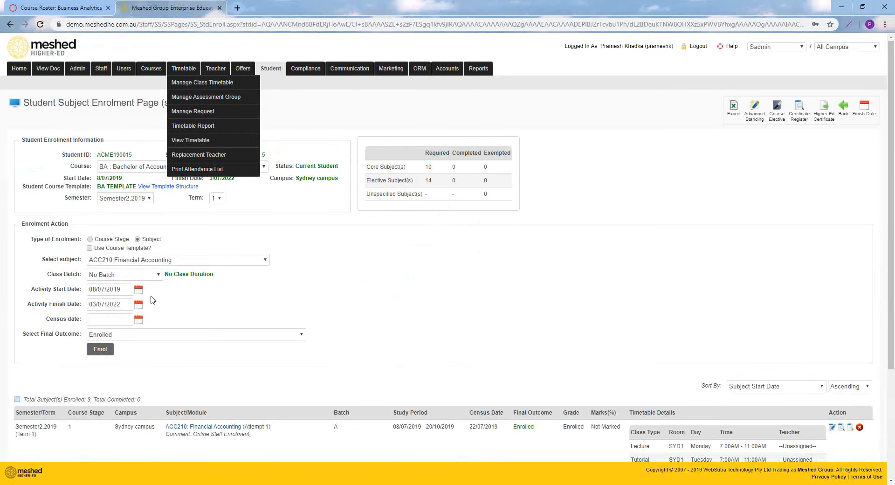
Enrol the student in BUS101:Business Analytics with class batch Sem 2, 2019 A, and check the enrolled subjects list
{"action": "left_click", "coordinate": [154, 264]}
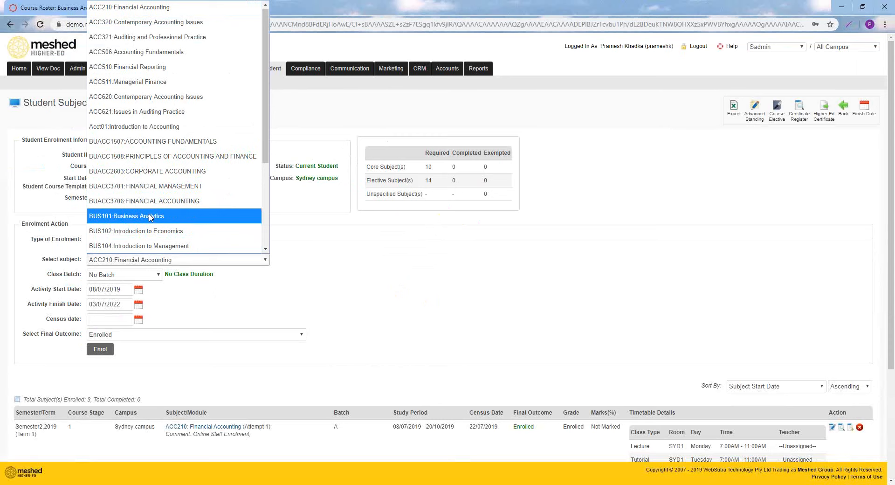
{"action": "left_click", "coordinate": [149, 217]}
{"action": "left_click", "coordinate": [137, 277]}
{"action": "left_click", "coordinate": [137, 305]}
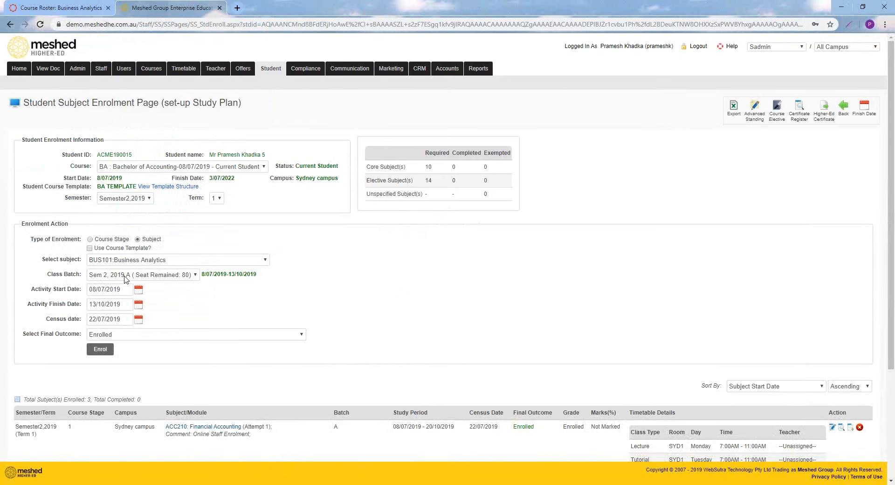
{"action": "left_click", "coordinate": [98, 350]}
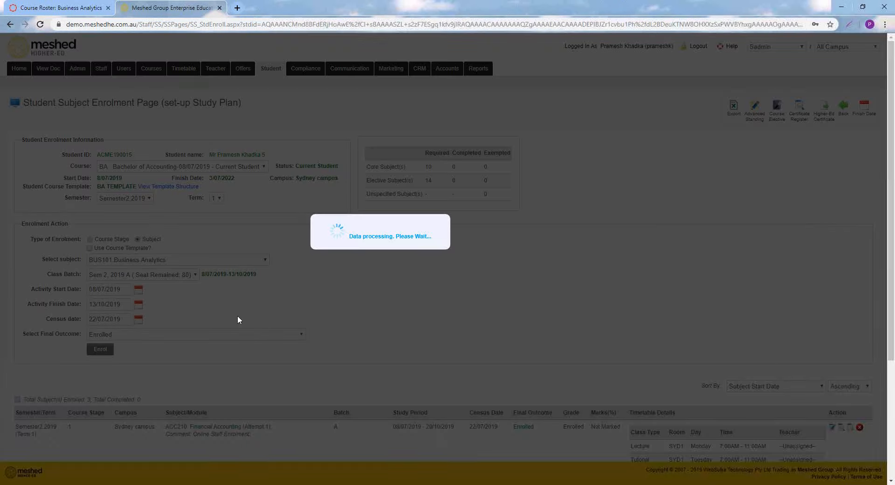
{"action": "scroll", "coordinate": [312, 305], "scroll_direction": "down", "scroll_amount": 4}
{"action": "scroll", "coordinate": [312, 305], "scroll_direction": "down", "scroll_amount": 1}
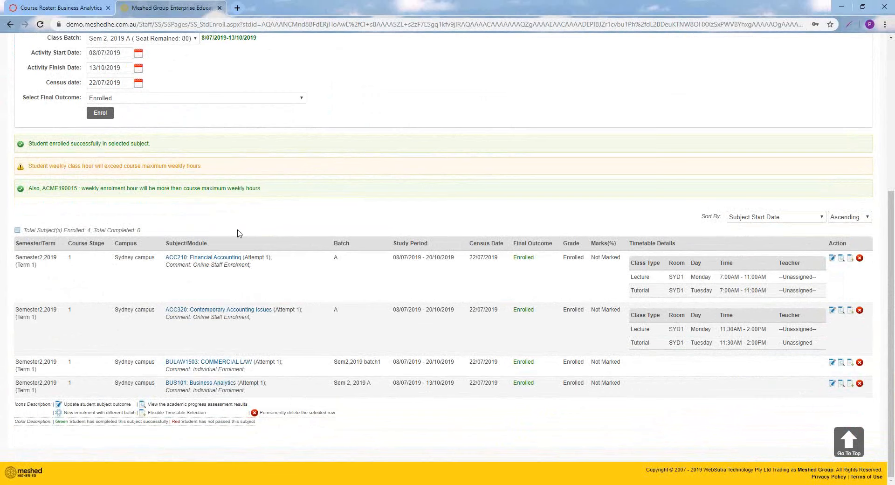
Switch to Canvas and reload the BUS101 people list until the newly enrolled student can be checked there
{"action": "left_click", "coordinate": [72, 6]}
{"action": "left_click", "coordinate": [224, 24]}
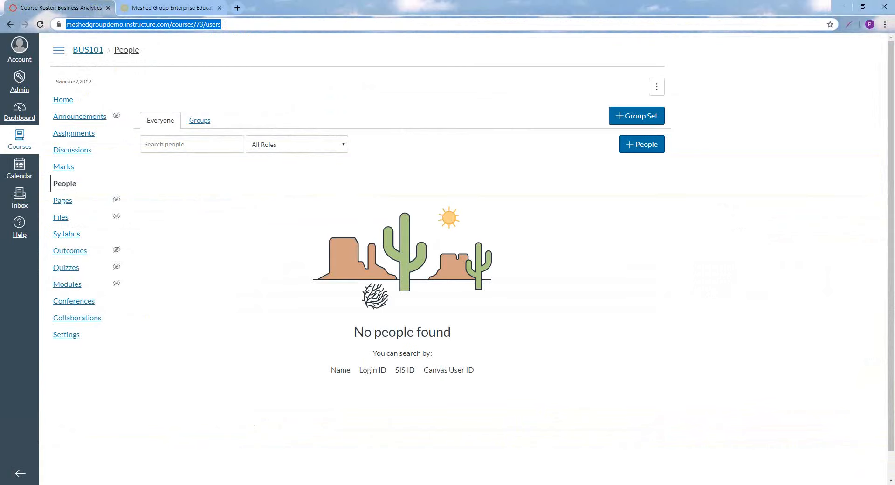
{"action": "key", "text": "Return"}
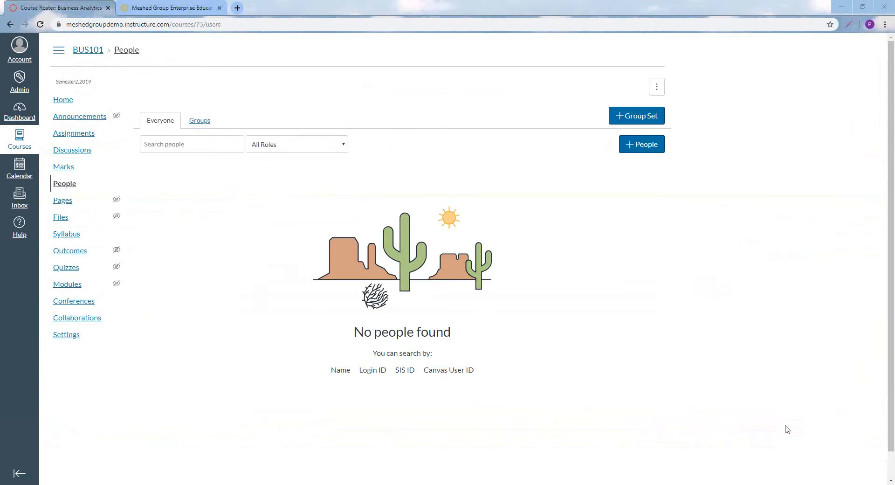
{"action": "left_click", "coordinate": [251, 26]}
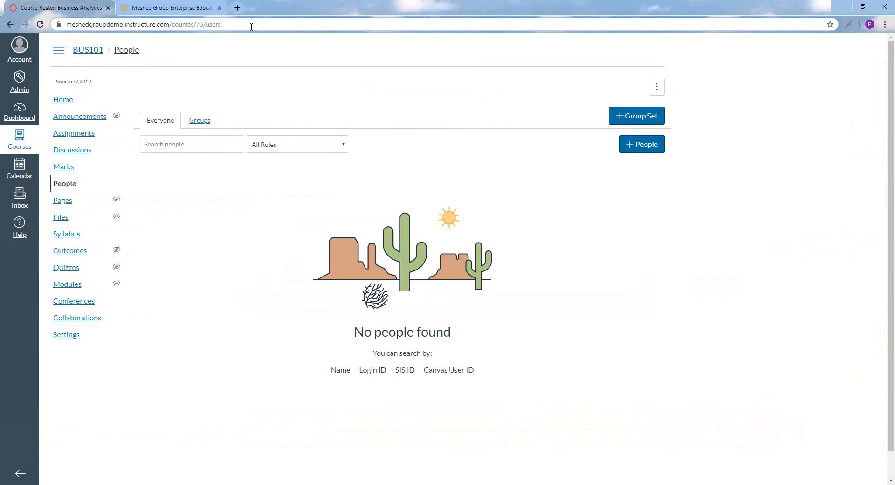
{"action": "key", "text": "Return"}
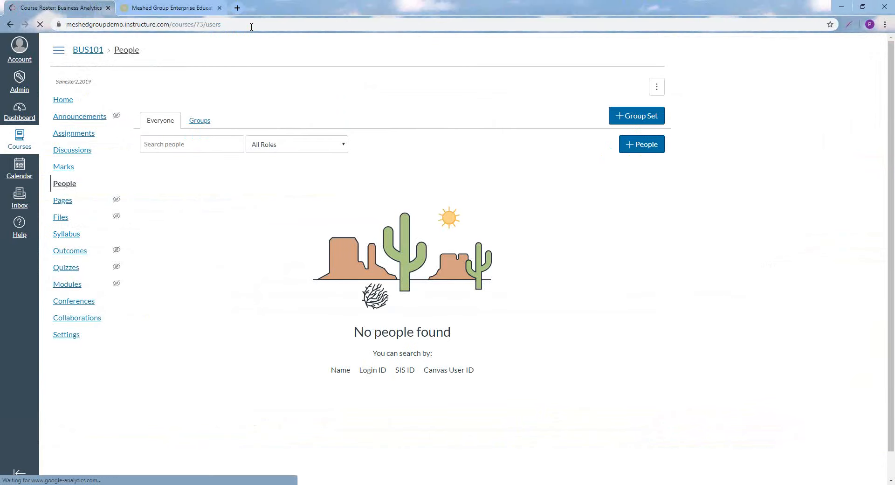
{"action": "left_click", "coordinate": [251, 25]}
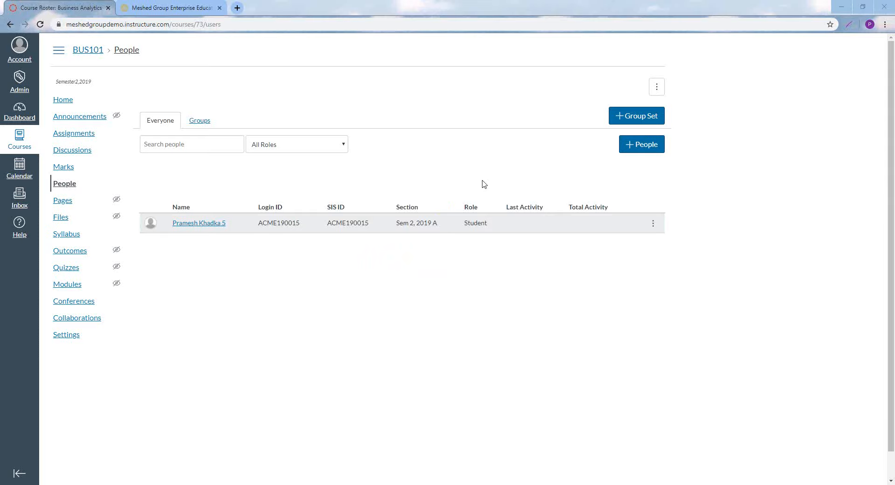
{"action": "left_click", "coordinate": [303, 24]}
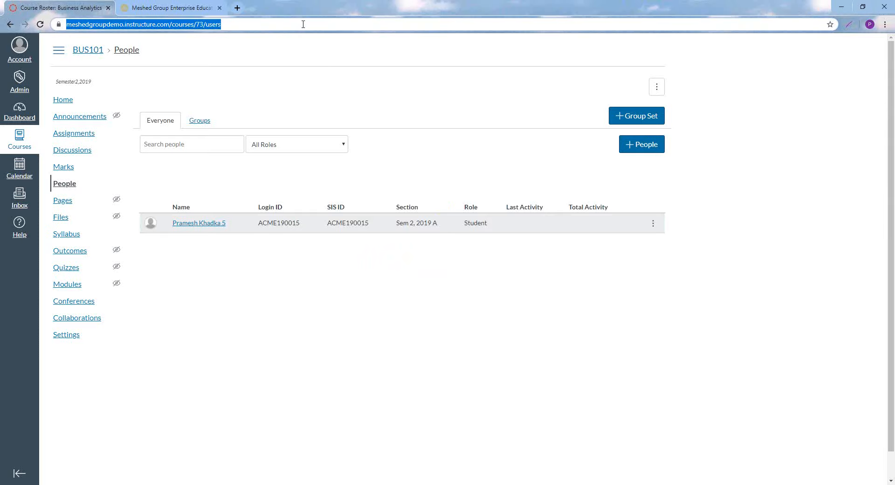
{"action": "key", "text": "Return"}
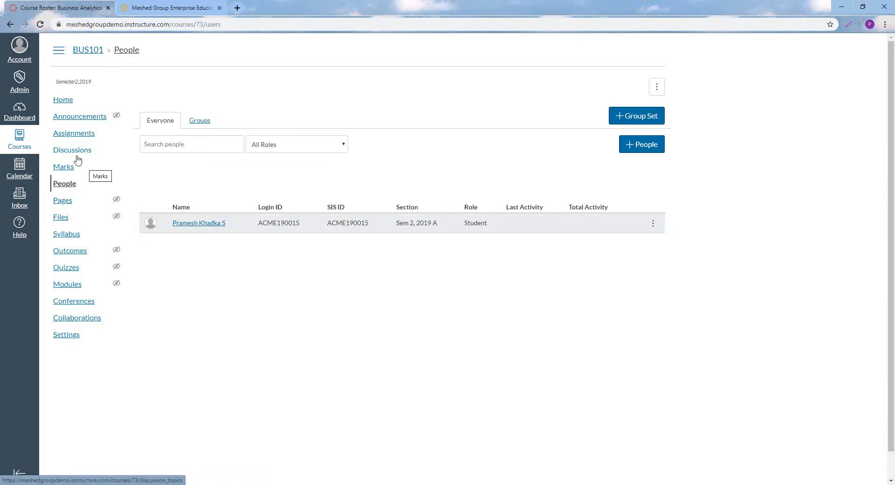
Open the Sem 2, 2019 A section from the BUS101 course settings to examine its enrolments
{"action": "left_click", "coordinate": [65, 335]}
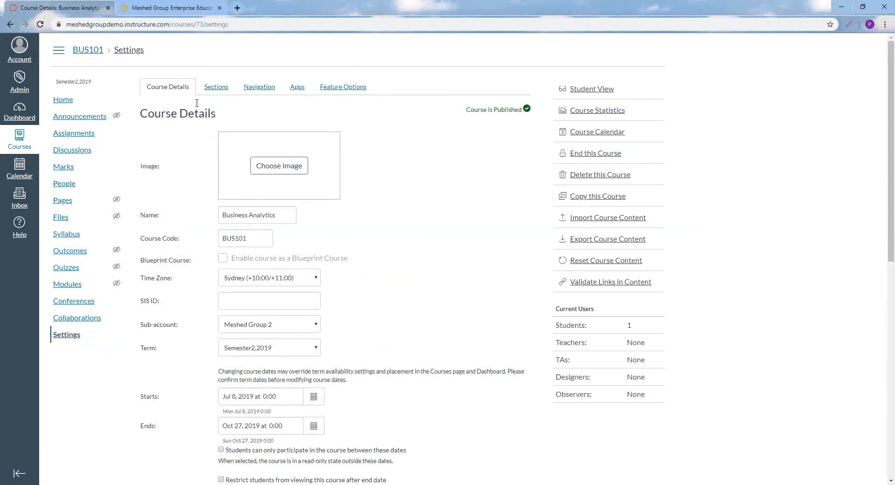
{"action": "left_click", "coordinate": [221, 90]}
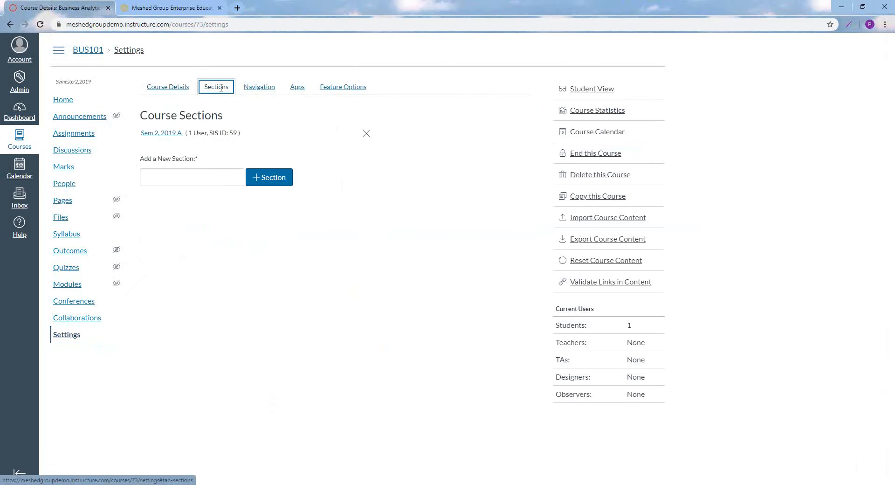
{"action": "left_click", "coordinate": [159, 135]}
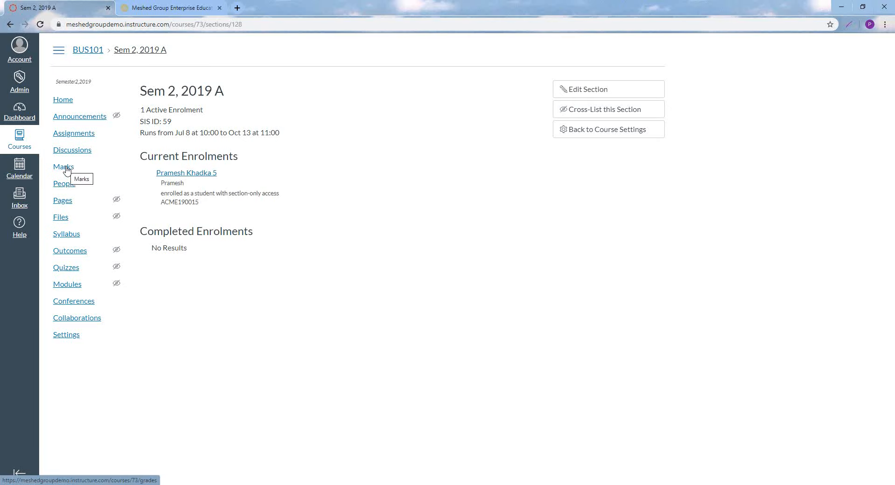
Switch to Meshed Higher-Ed and open the task results entry page for BUS101 : Business Analytics
{"action": "left_click", "coordinate": [171, 7]}
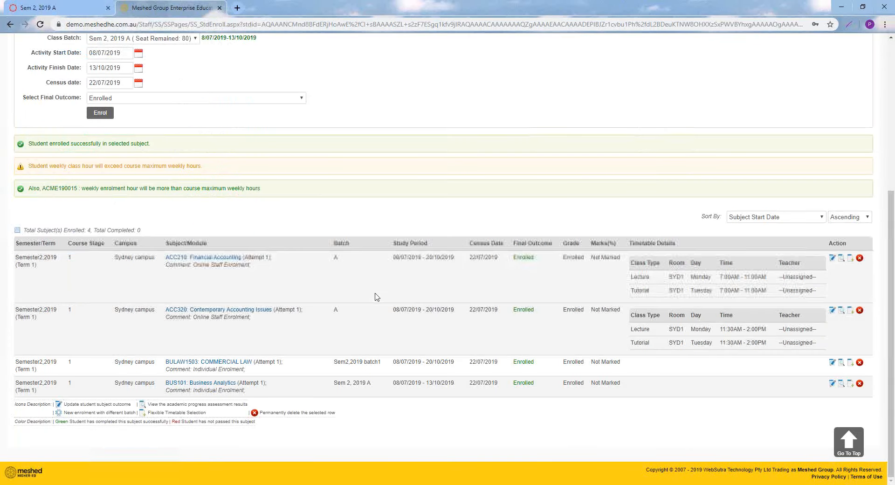
{"action": "scroll", "coordinate": [386, 303], "scroll_direction": "up", "scroll_amount": 4}
{"action": "scroll", "coordinate": [399, 305], "scroll_direction": "up", "scroll_amount": 2}
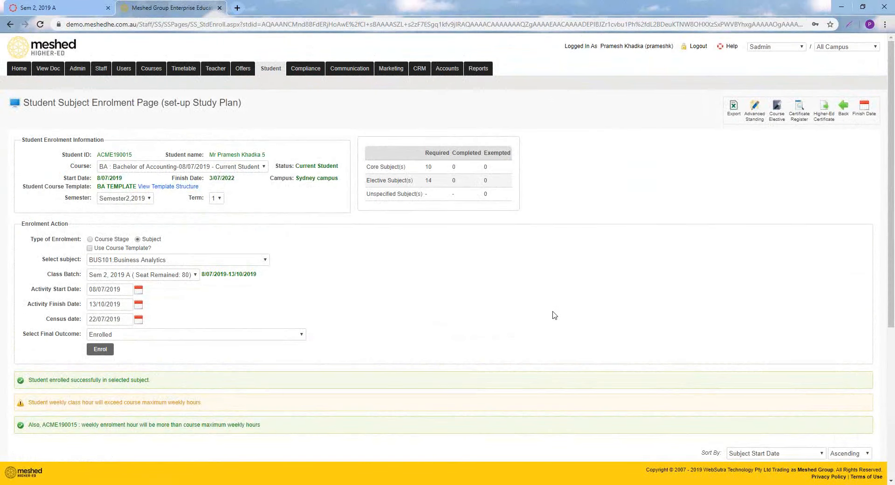
{"action": "mouse_move", "coordinate": [303, 70]}
{"action": "left_click", "coordinate": [300, 97]}
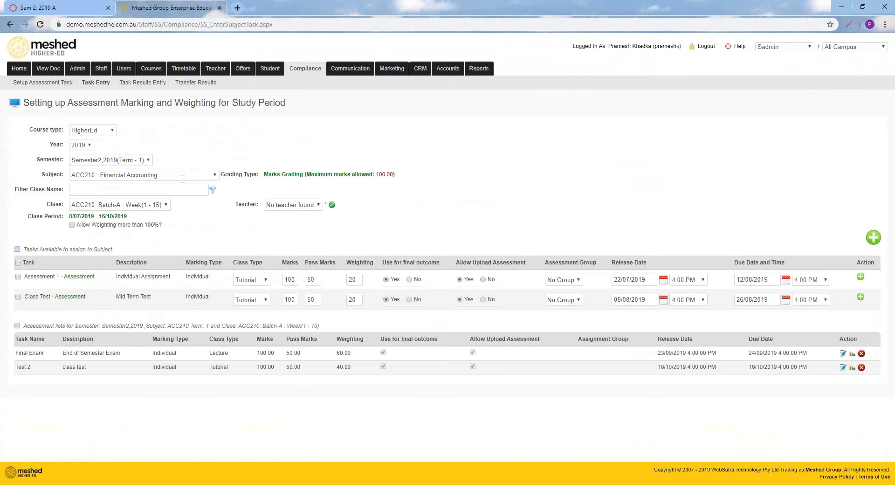
{"action": "left_click", "coordinate": [142, 82]}
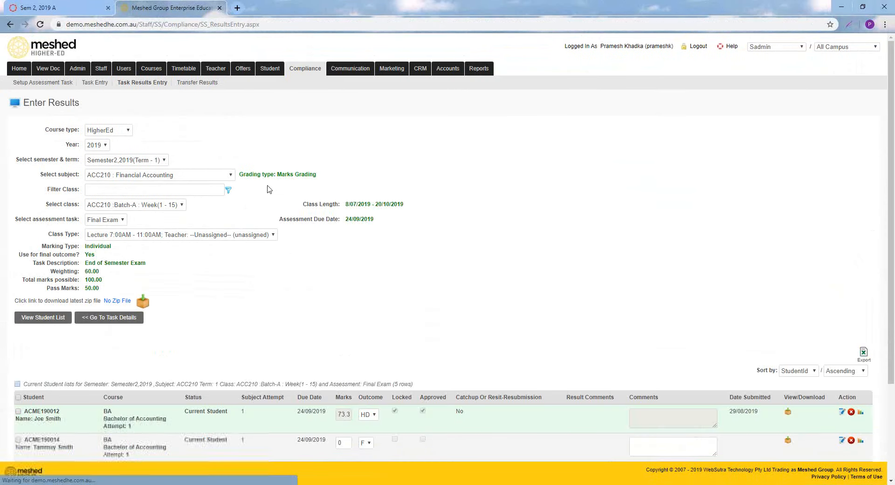
{"action": "left_click", "coordinate": [189, 176]}
{"action": "left_click", "coordinate": [182, 267]}
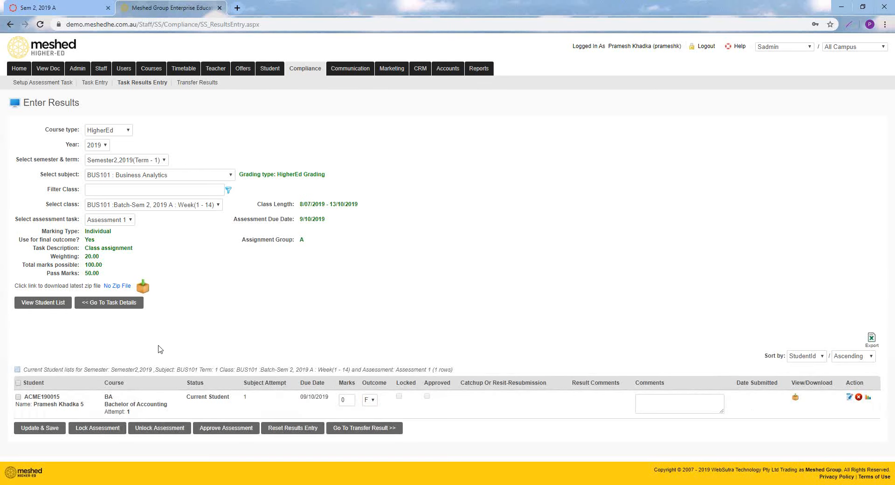
View the results entry for the Essay task, return to Assessment 1, and switch to Canvas
{"action": "left_click", "coordinate": [128, 221]}
{"action": "left_click", "coordinate": [120, 248]}
{"action": "left_click", "coordinate": [121, 221]}
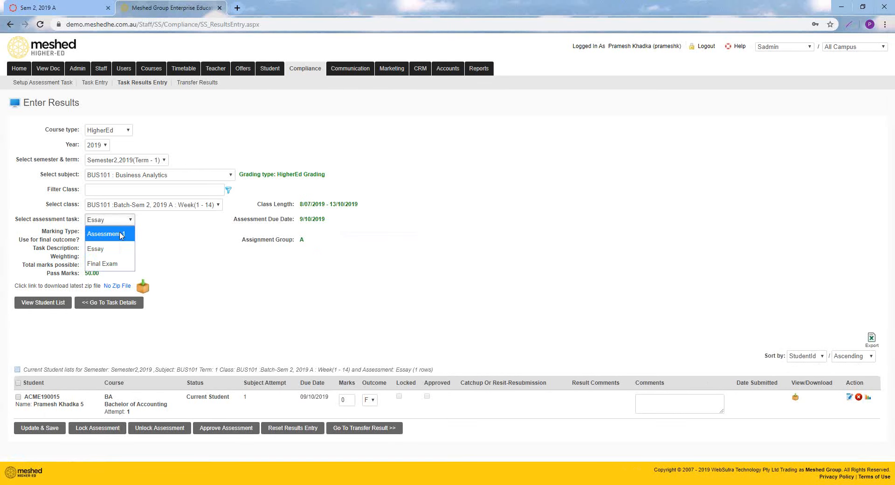
{"action": "left_click", "coordinate": [121, 234]}
{"action": "left_click", "coordinate": [70, 8]}
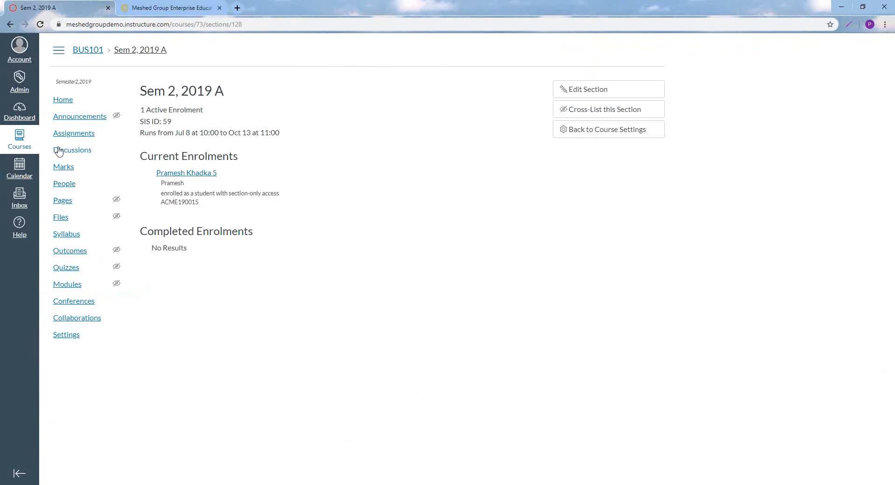
Open the BUS101 marks in Canvas and enter a score of 90 for the student's Assessment 1
{"action": "left_click", "coordinate": [66, 172]}
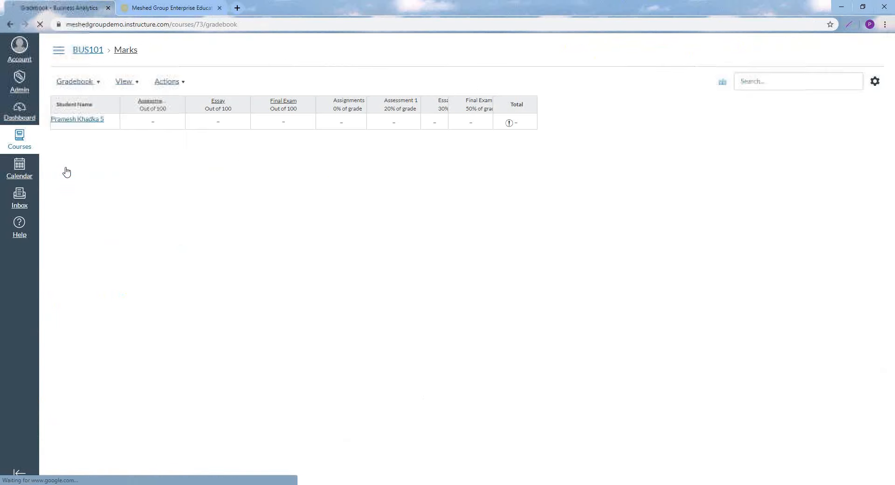
{"action": "left_click", "coordinate": [161, 122]}
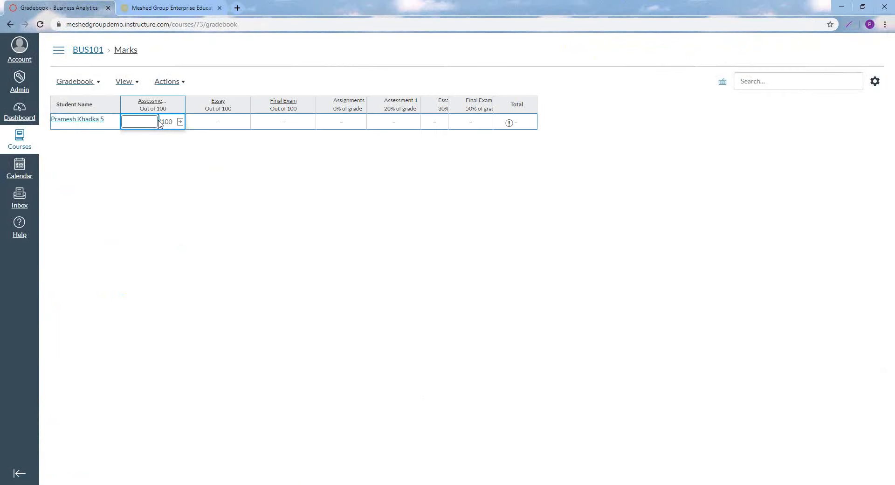
{"action": "type", "text": "90"}
{"action": "left_click", "coordinate": [201, 172]}
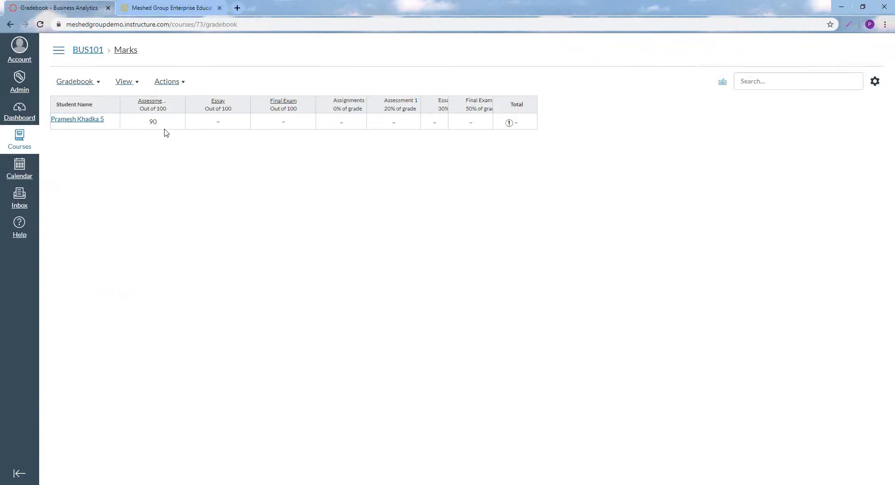
Enter the student's scores of 78 for Essay and 86 for Final Exam, and check the total mark
{"action": "left_click", "coordinate": [221, 120]}
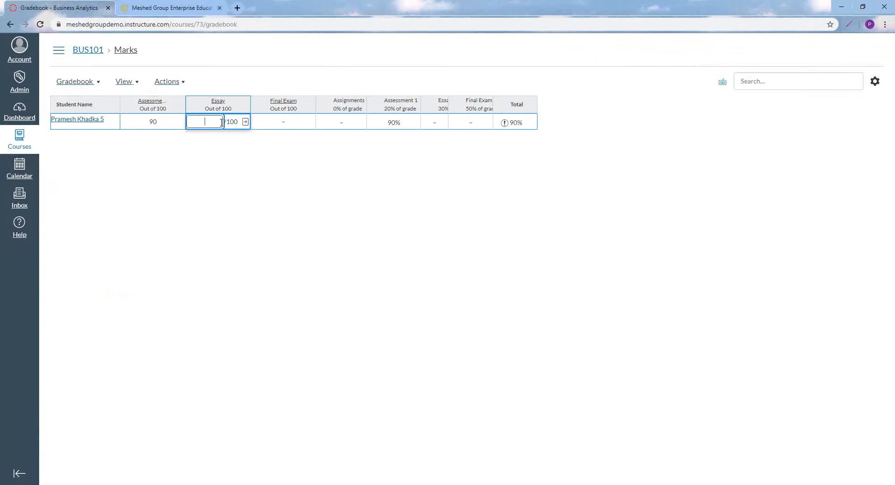
{"action": "type", "text": "78"}
{"action": "left_click", "coordinate": [259, 145]}
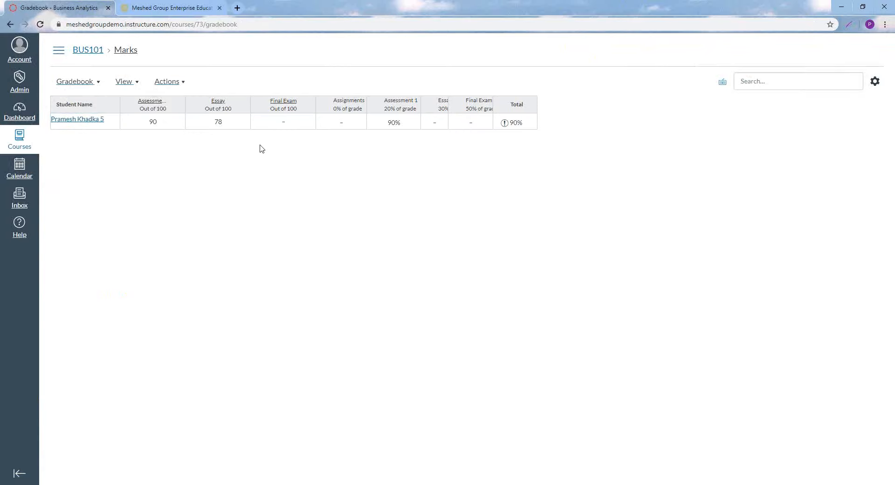
{"action": "left_click", "coordinate": [284, 123]}
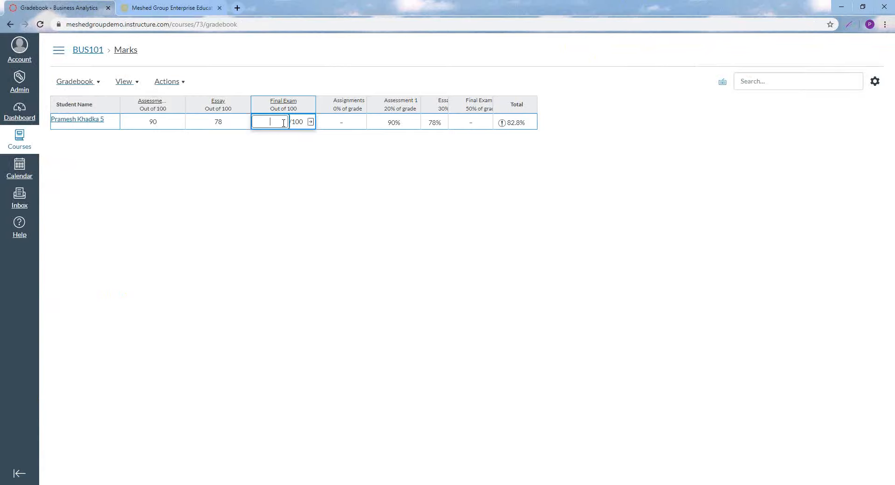
{"action": "type", "text": "86"}
{"action": "left_click", "coordinate": [293, 155]}
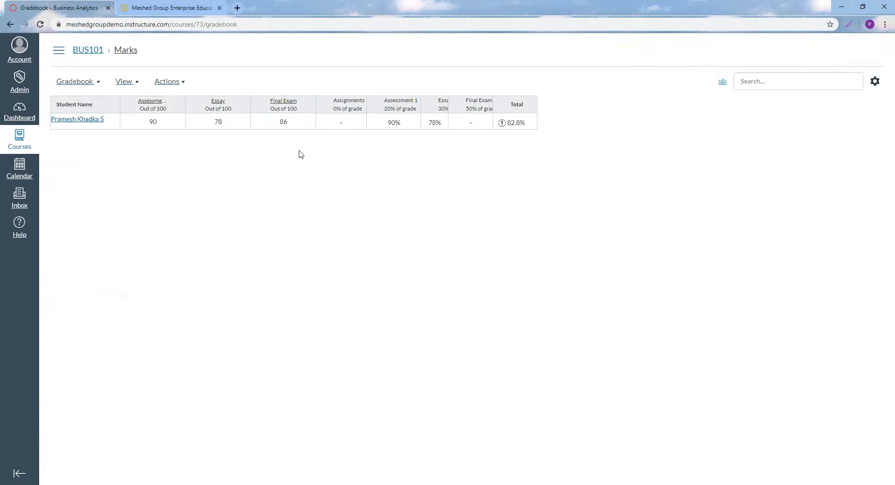
{"action": "left_click", "coordinate": [517, 127]}
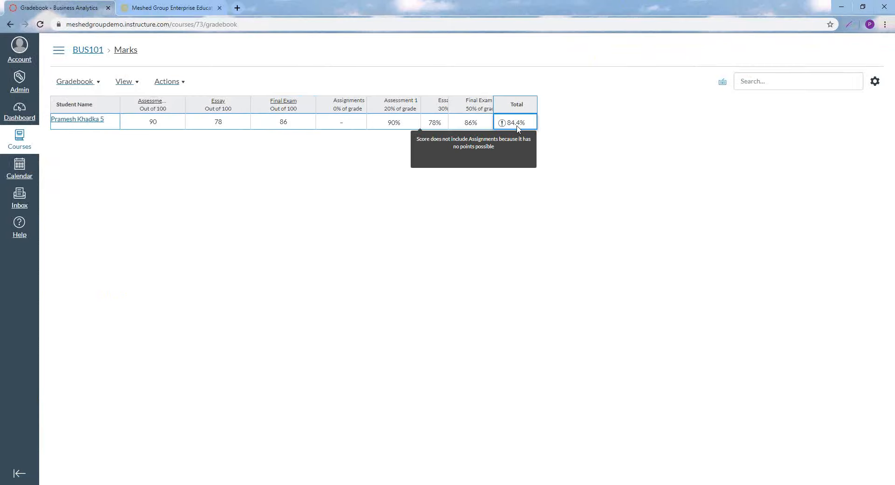
{"action": "left_click", "coordinate": [369, 162]}
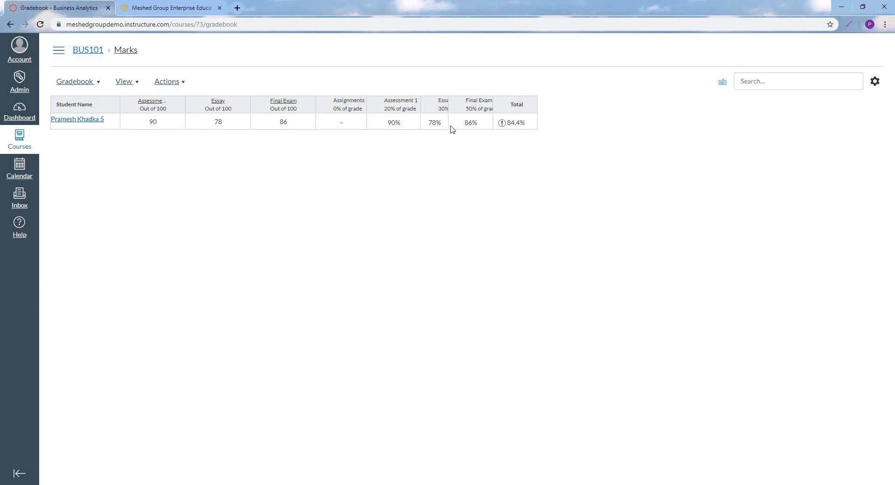
Switch to Meshed Higher-Ed and refresh the BUS101 Assessment 1 student list to check for the Canvas mark
{"action": "left_click", "coordinate": [157, 10]}
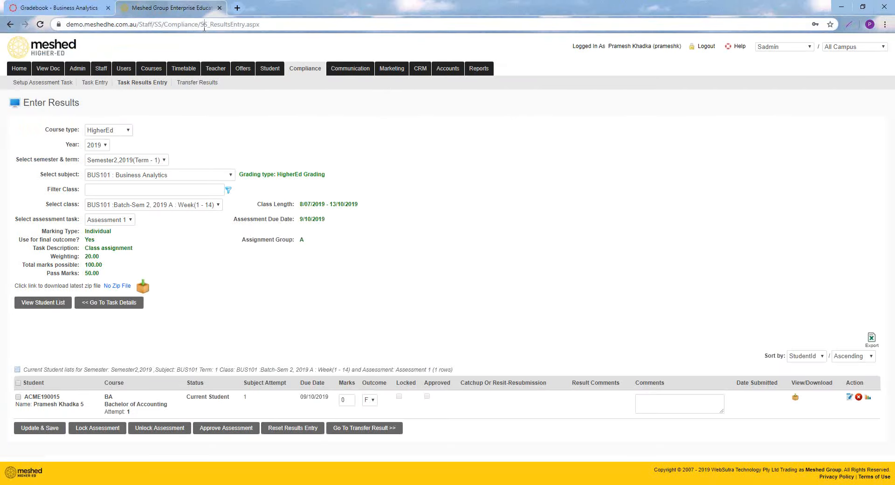
{"action": "left_click", "coordinate": [204, 25]}
{"action": "left_click", "coordinate": [44, 303]}
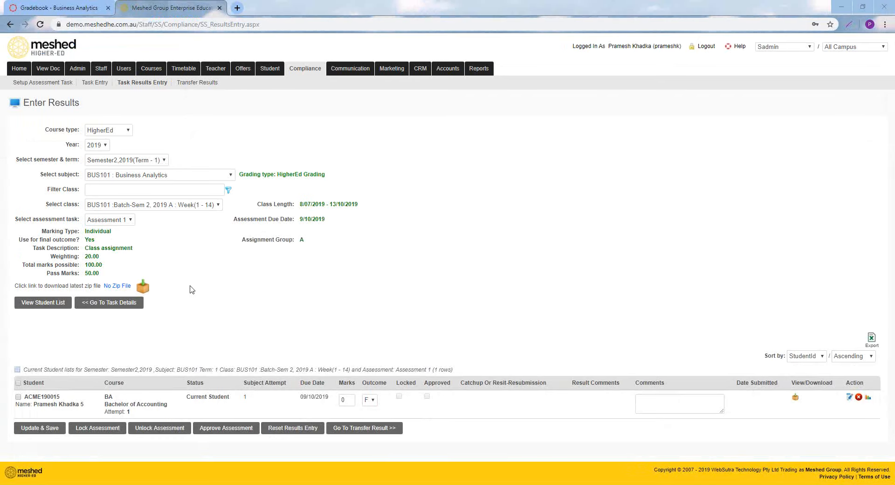
{"action": "left_click", "coordinate": [54, 305]}
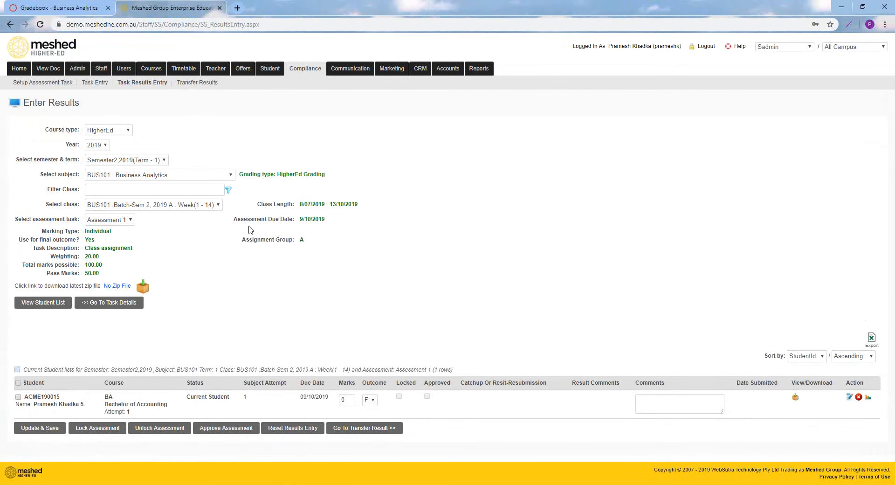
Reload the results entry page, reselect BUS101 : Business Analytics, and view the student list for Assessment 1
{"action": "left_click", "coordinate": [245, 26]}
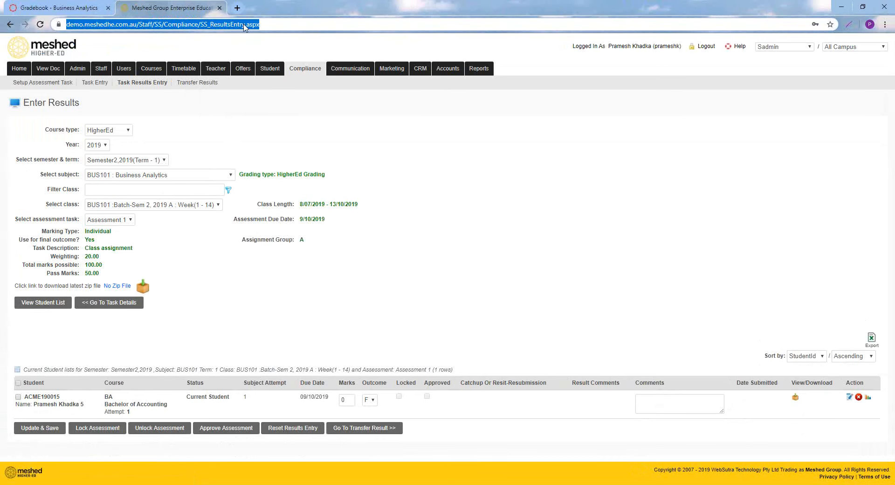
{"action": "key", "text": "Return"}
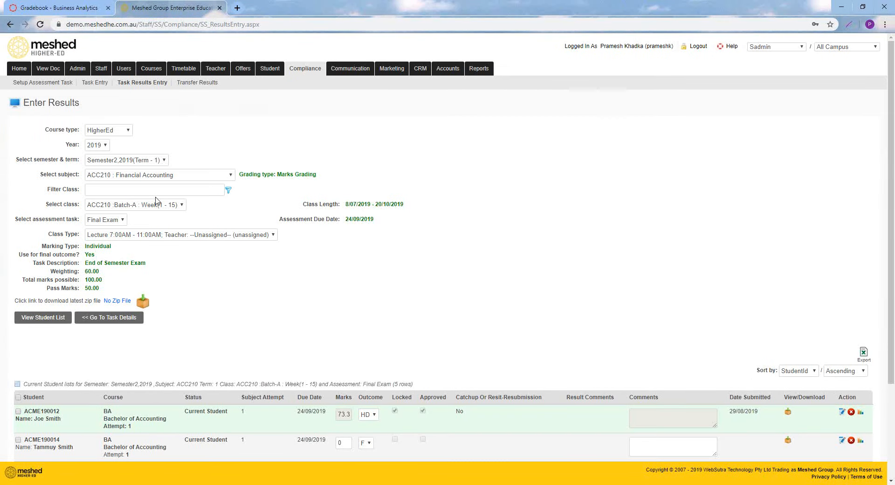
{"action": "left_click", "coordinate": [154, 179]}
{"action": "left_click", "coordinate": [163, 261]}
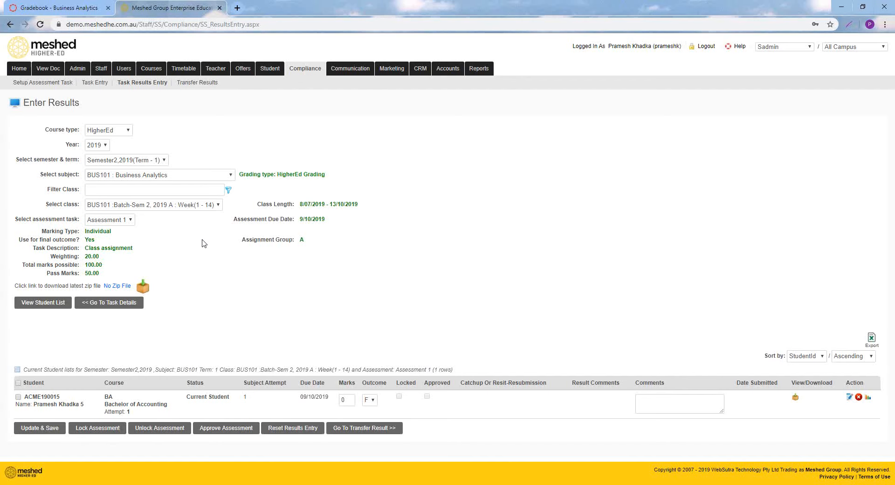
{"action": "left_click", "coordinate": [56, 304]}
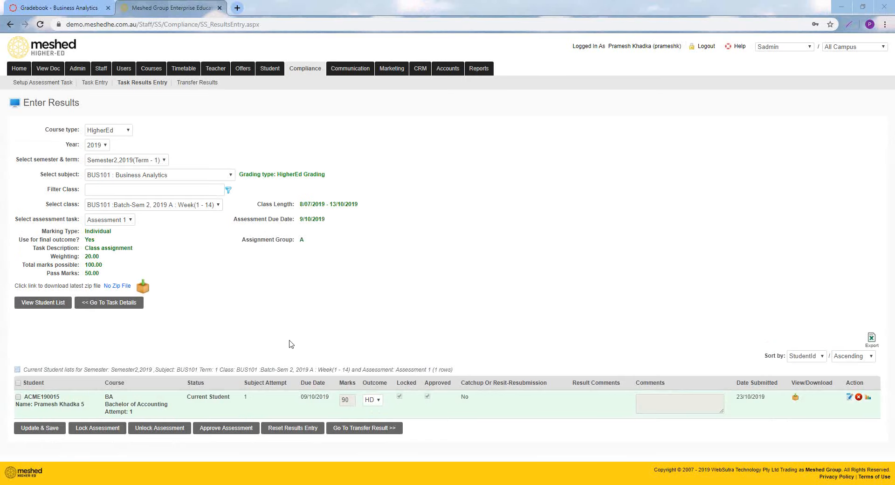
View the Essay and Final Exam results for BUS101, and switch to Canvas to compare them with the gradebook marks
{"action": "left_click", "coordinate": [129, 221]}
{"action": "left_click", "coordinate": [122, 247]}
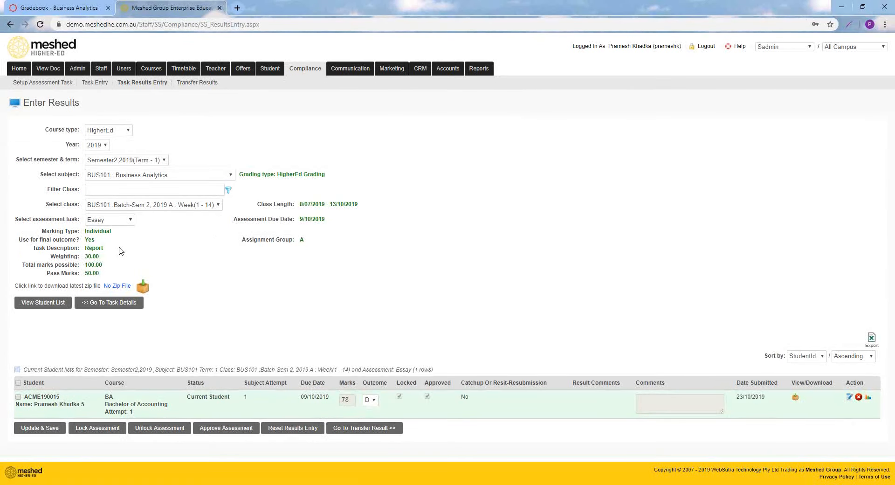
{"action": "left_click", "coordinate": [119, 224]}
{"action": "left_click", "coordinate": [117, 262]}
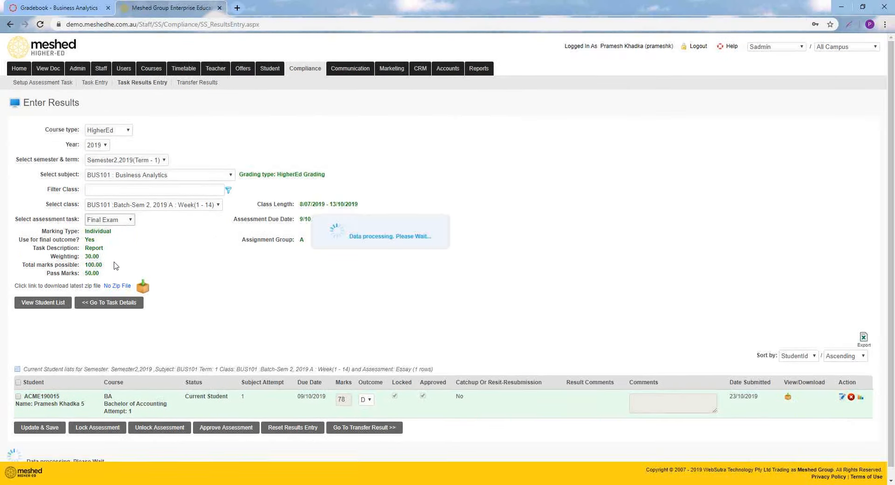
{"action": "left_click", "coordinate": [55, 8]}
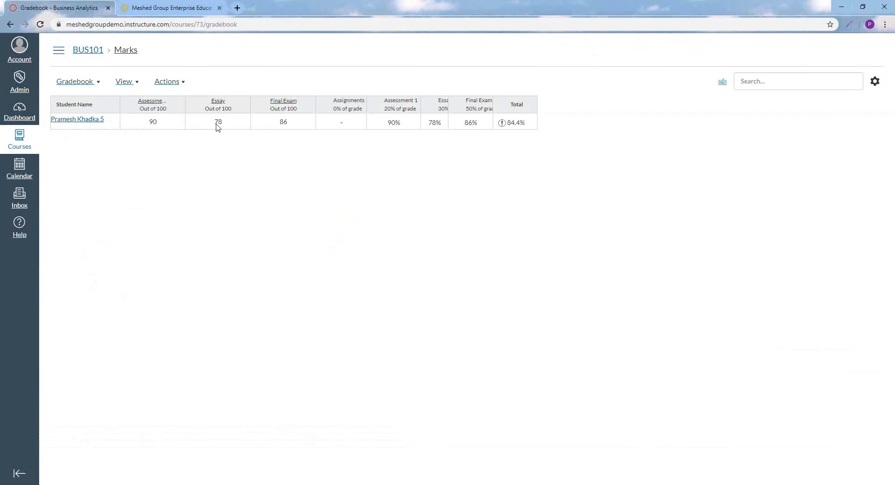
Switch to Meshed Higher-Ed and open the Manage Calendar page to review the 2019 HigherEd semesters
{"action": "left_click", "coordinate": [183, 14]}
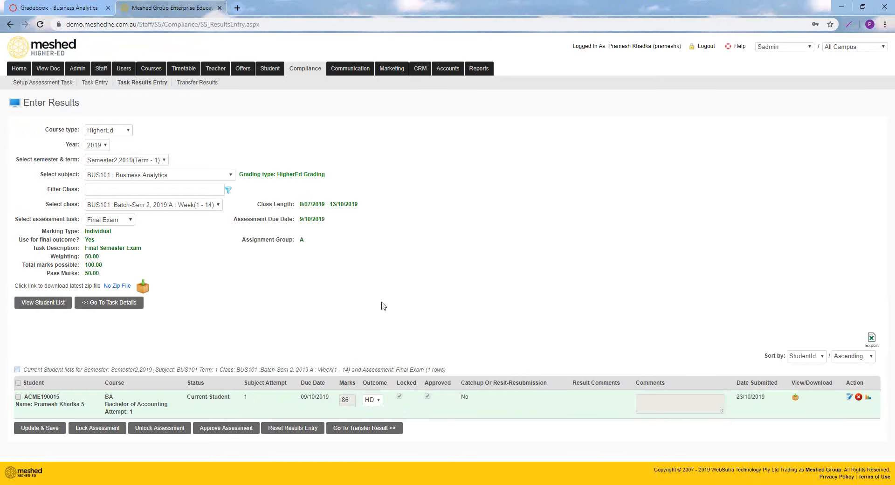
{"action": "mouse_move", "coordinate": [78, 78]}
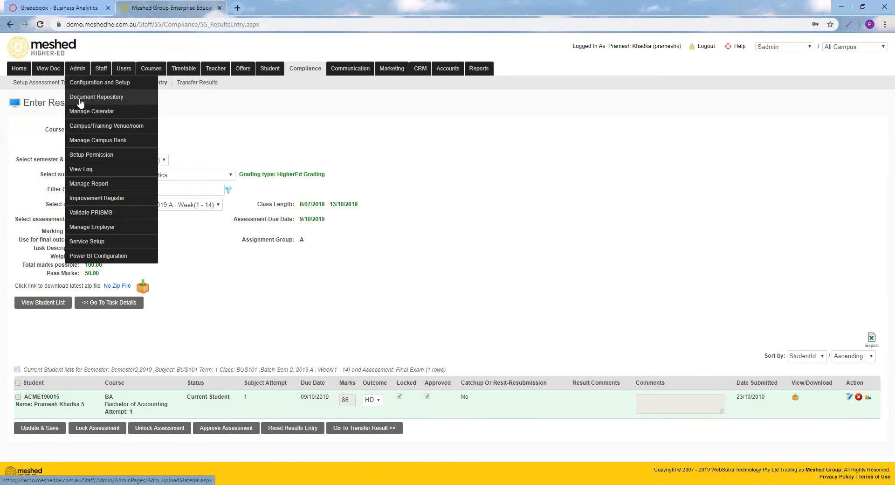
{"action": "left_click", "coordinate": [82, 112]}
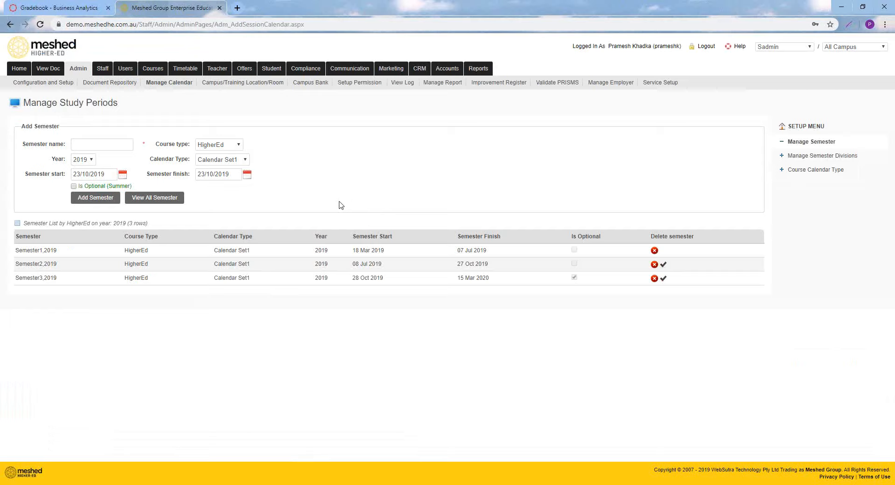